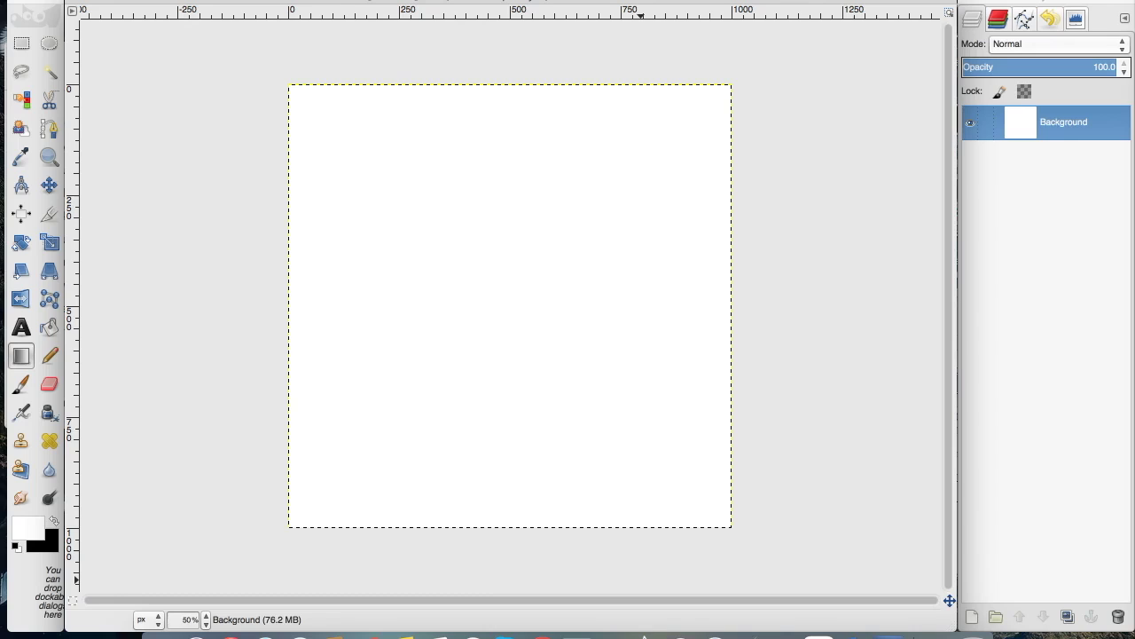
# Step: Draw a closed four-anchor diamond path near the canvas centre
pyautogui.click(49, 131)
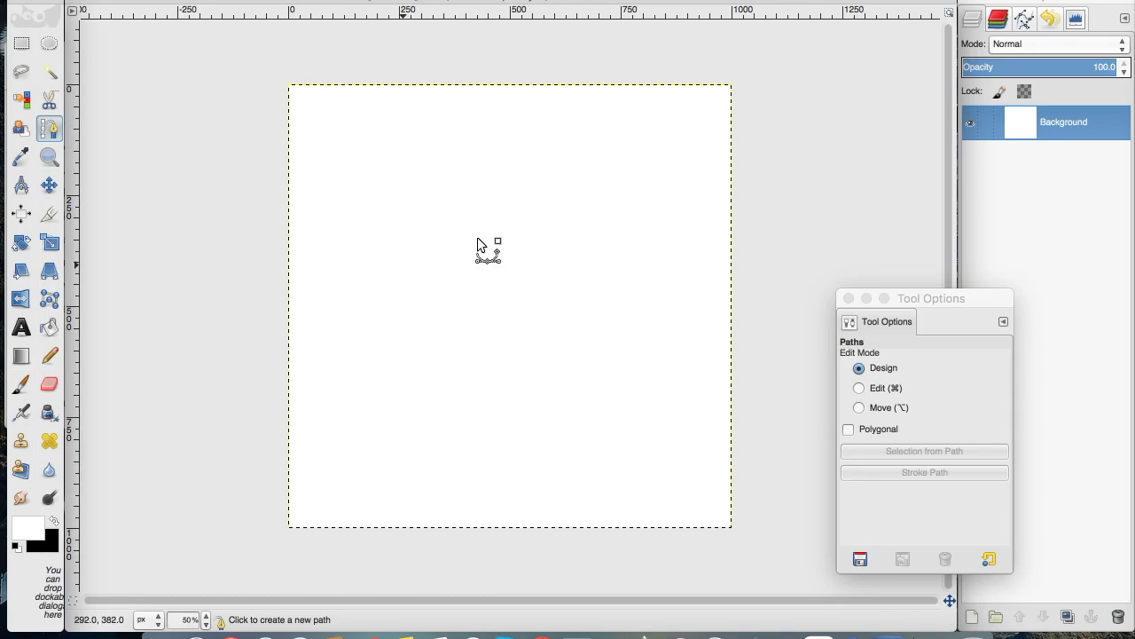
pyautogui.click(409, 274)
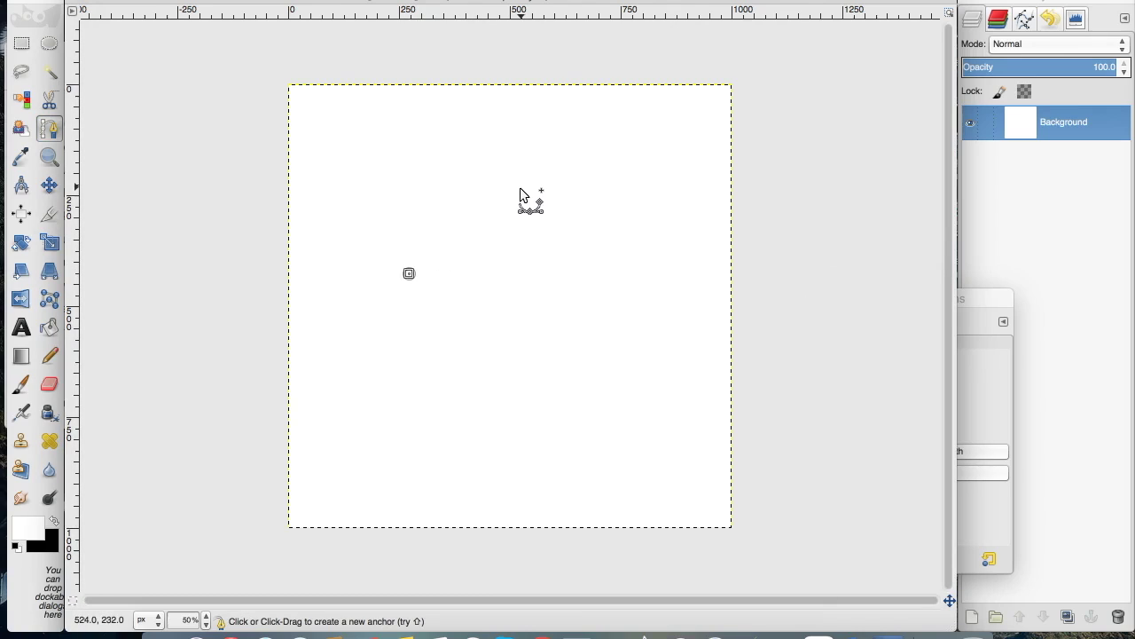
pyautogui.click(520, 184)
pyautogui.click(632, 270)
pyautogui.click(520, 357)
pyautogui.keyDown('ctrl'); pyautogui.click(408, 273); pyautogui.keyUp('ctrl')
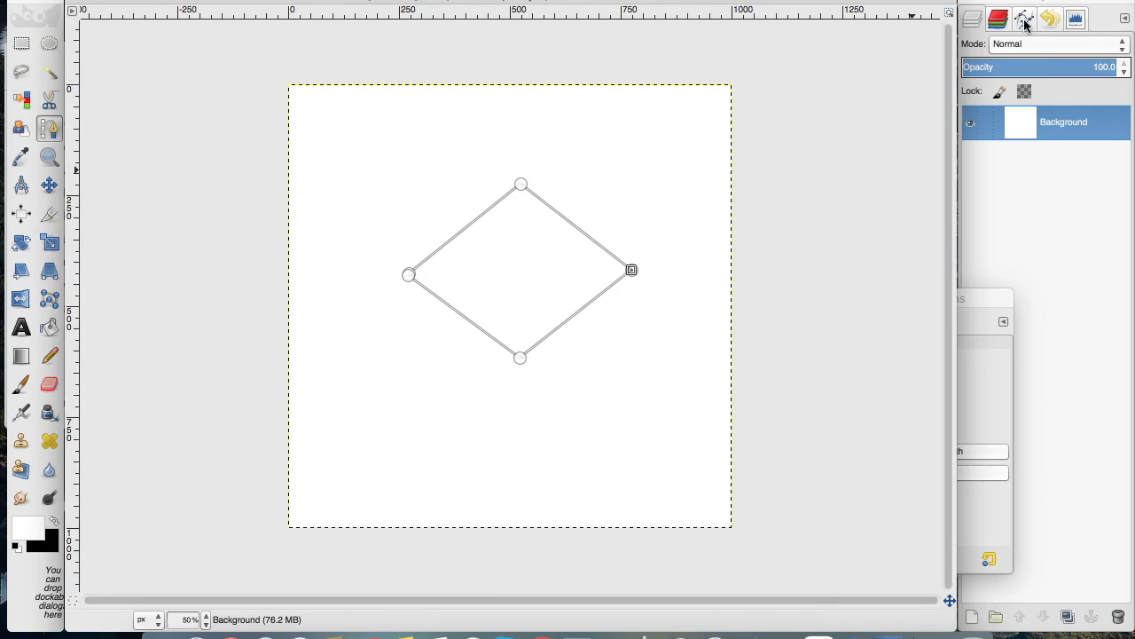
# Step: Convert the diamond path to a selection from the Paths list
pyautogui.click(1023, 18)
pyautogui.rightClick(1029, 84)
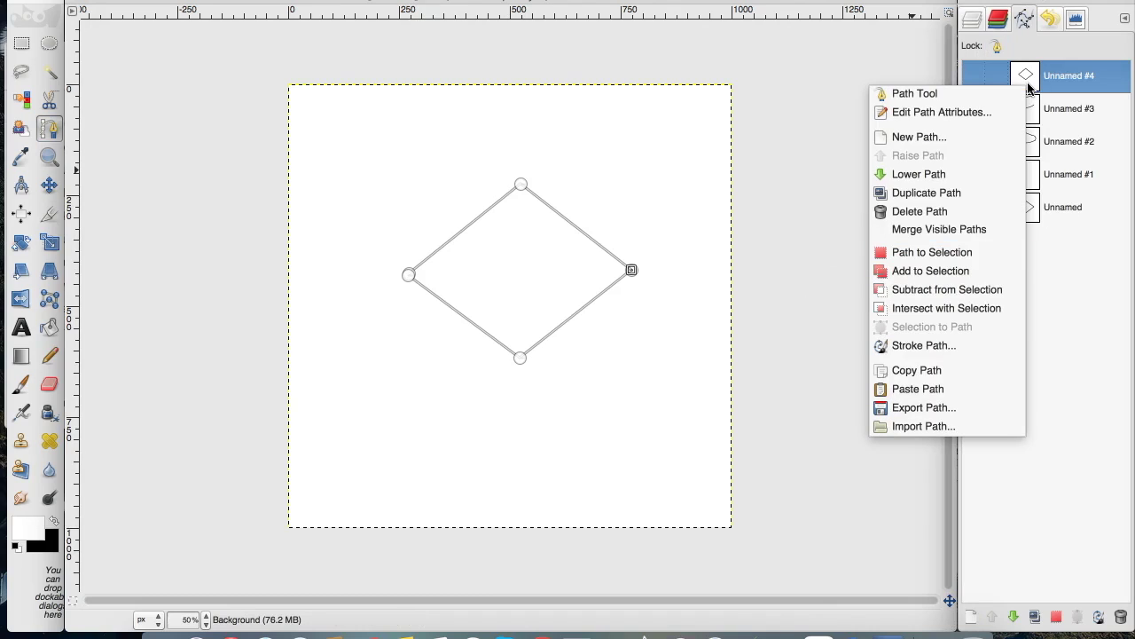
pyautogui.click(932, 252)
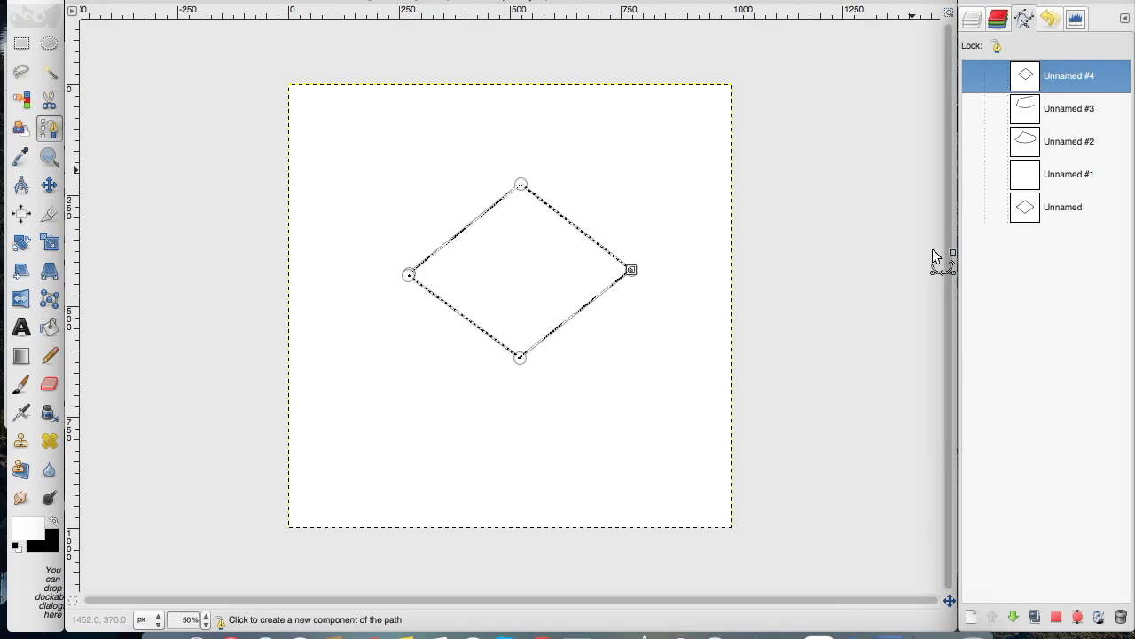
pyautogui.click(972, 19)
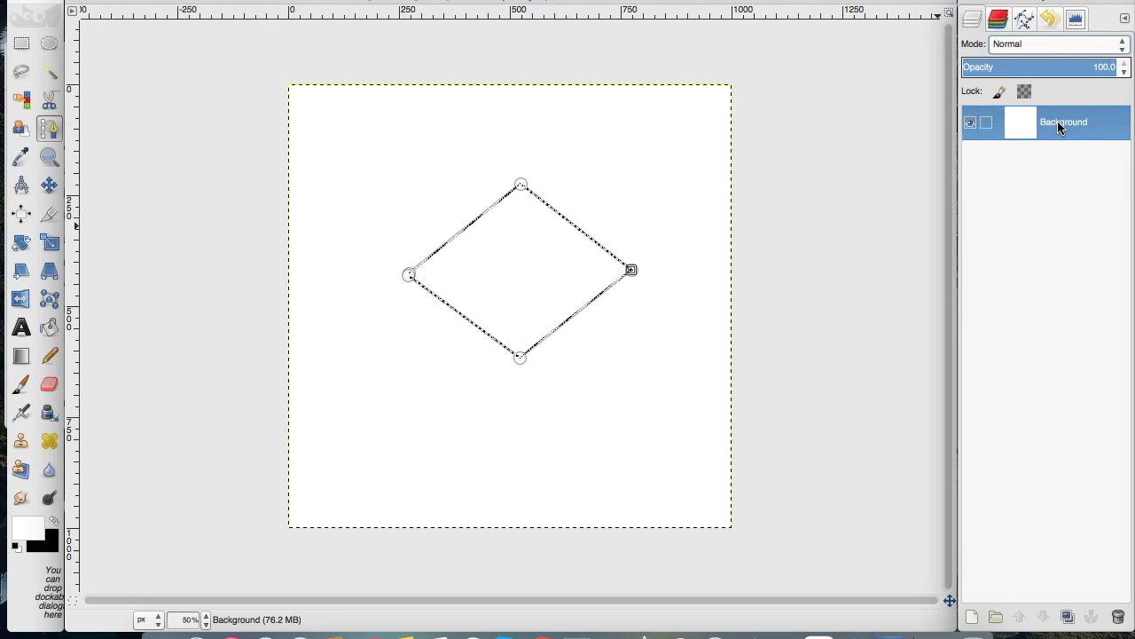
pyautogui.click(972, 618)
# Step: Add the transparent layer and set the foreground colour to bright green 25ff7c
pyautogui.click(1039, 610)
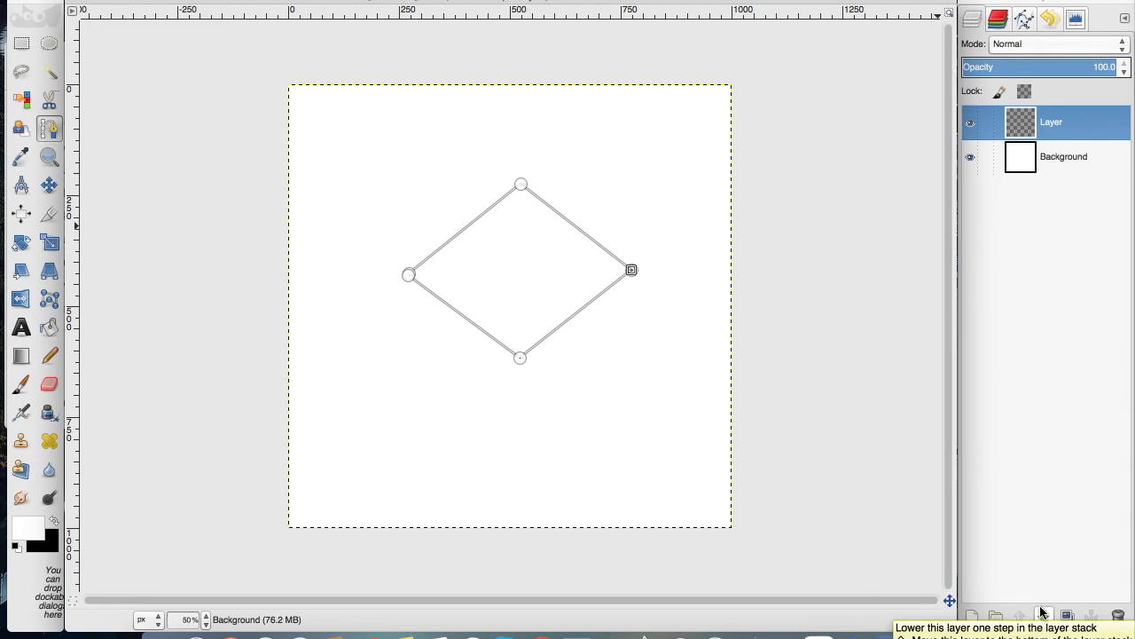
pyautogui.click(50, 327)
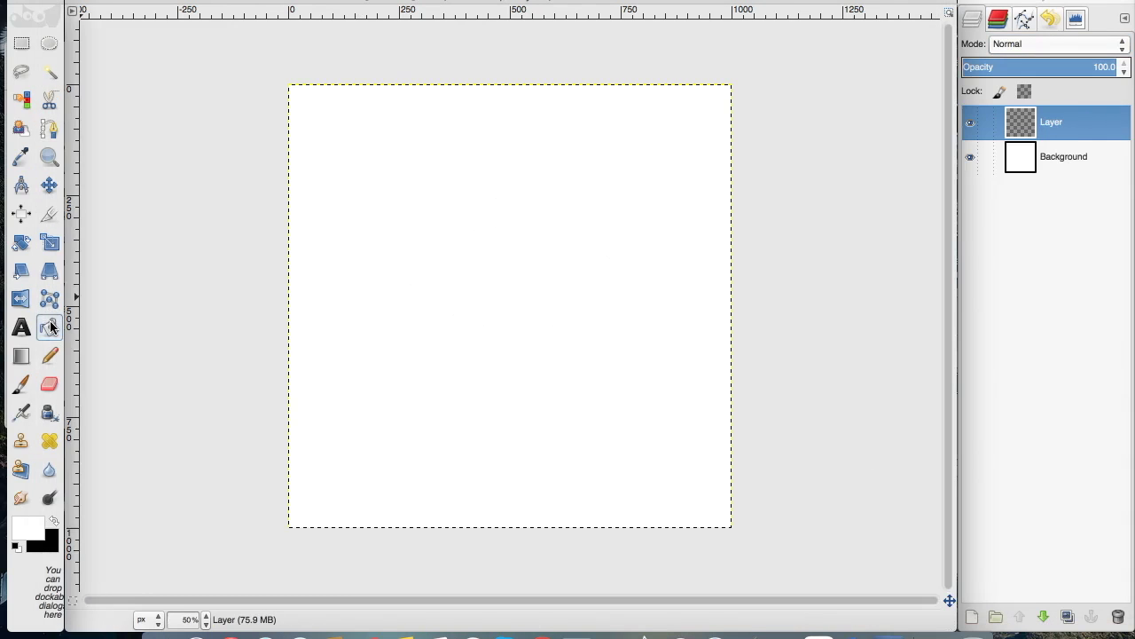
pyautogui.click(26, 528)
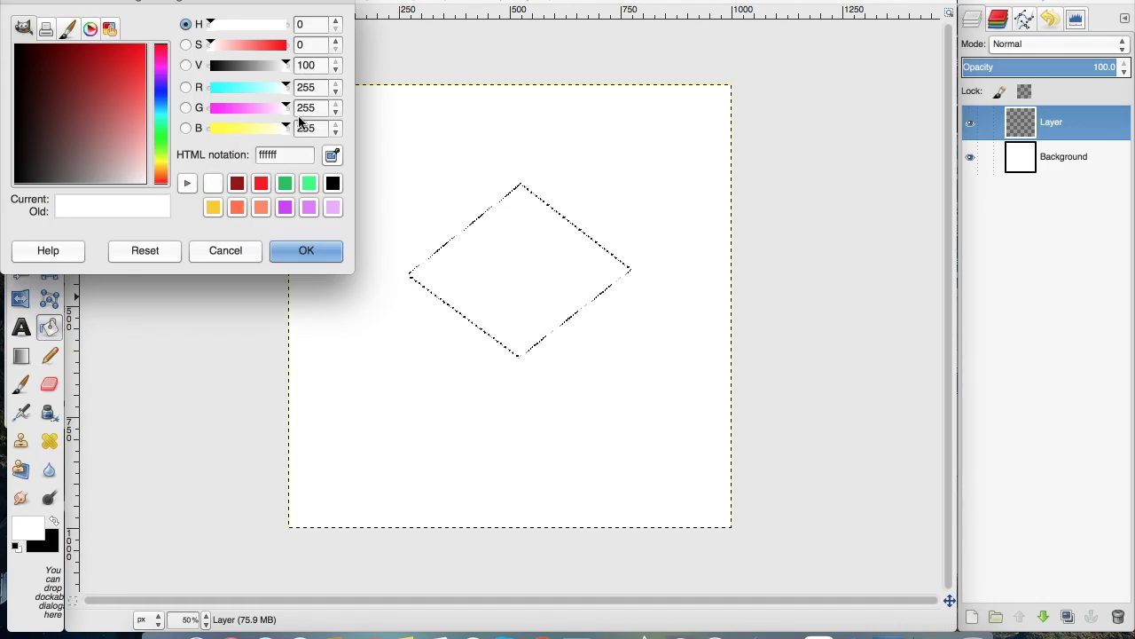
pyautogui.click(284, 183)
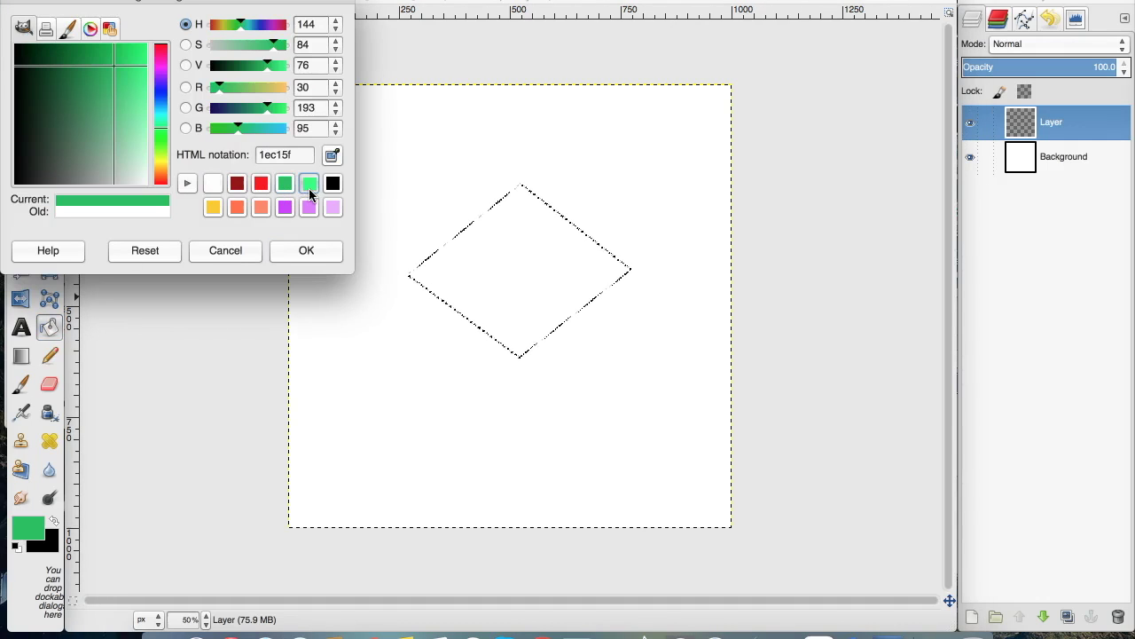
pyautogui.click(308, 183)
pyautogui.click(301, 253)
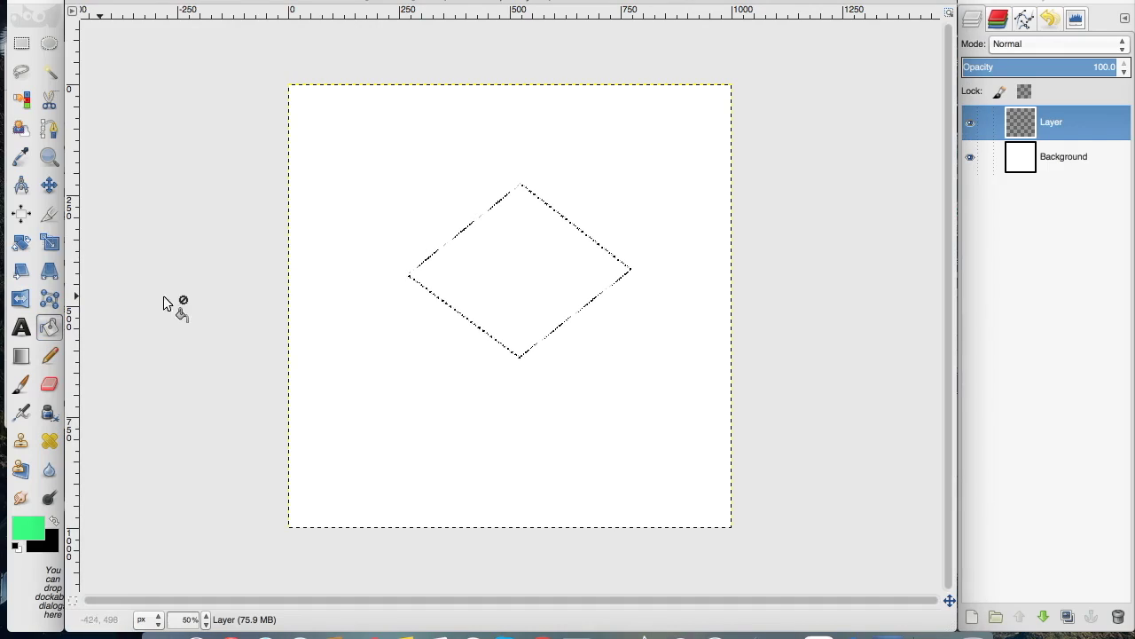
# Step: Bucket-fill the diamond selection with green, then select none
pyautogui.click(557, 273)
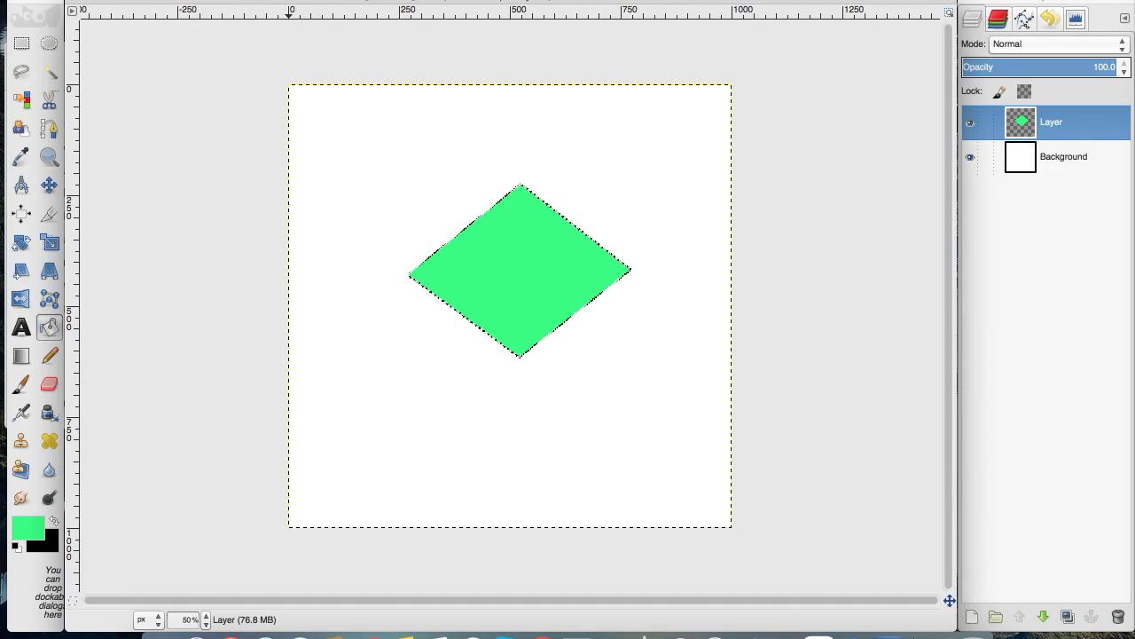
pyautogui.click(188, 1)
pyautogui.click(197, 10)
# Step: Set the foreground to darker green 1ec15f and choose the Blend tool with FG to Transparent
pyautogui.click(21, 533)
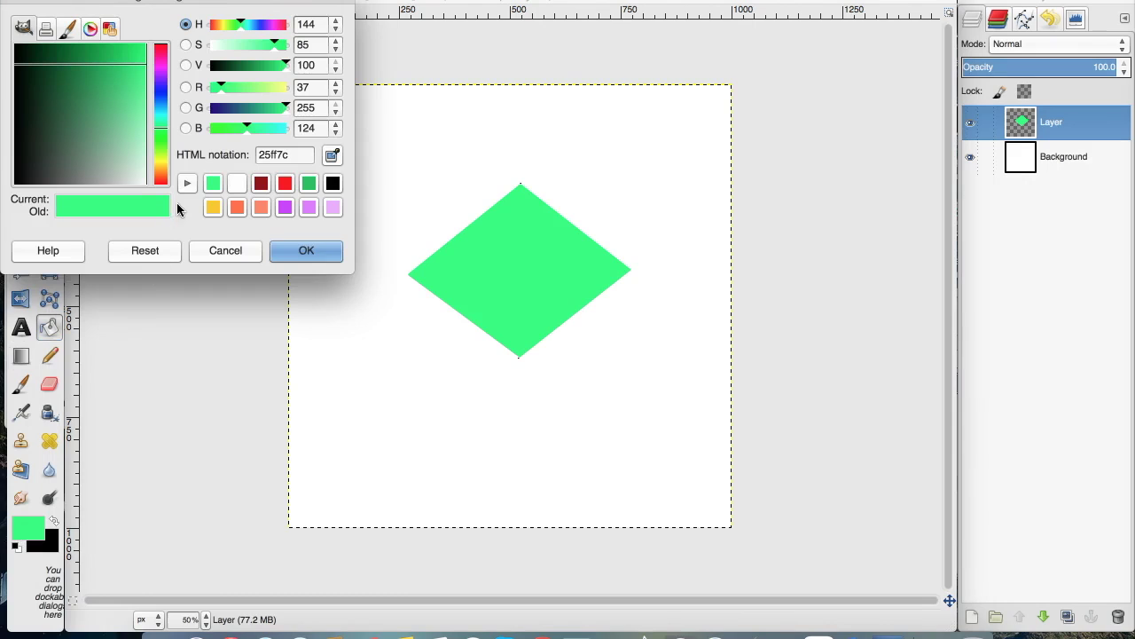
pyautogui.click(308, 184)
pyautogui.click(292, 251)
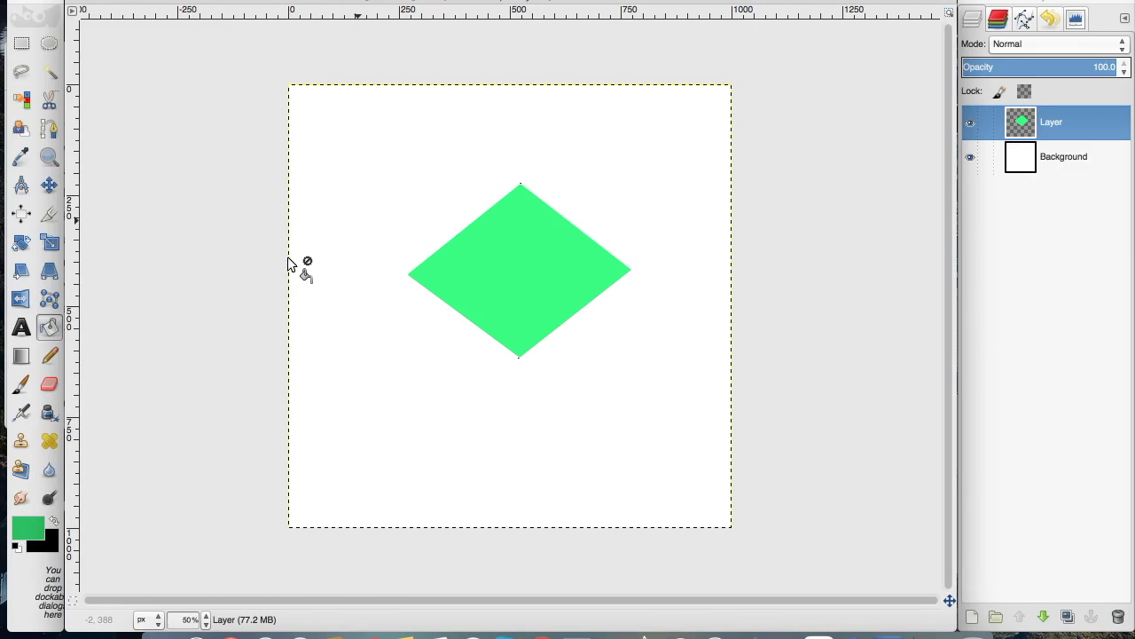
pyautogui.click(22, 356)
pyautogui.doubleClick(22, 356)
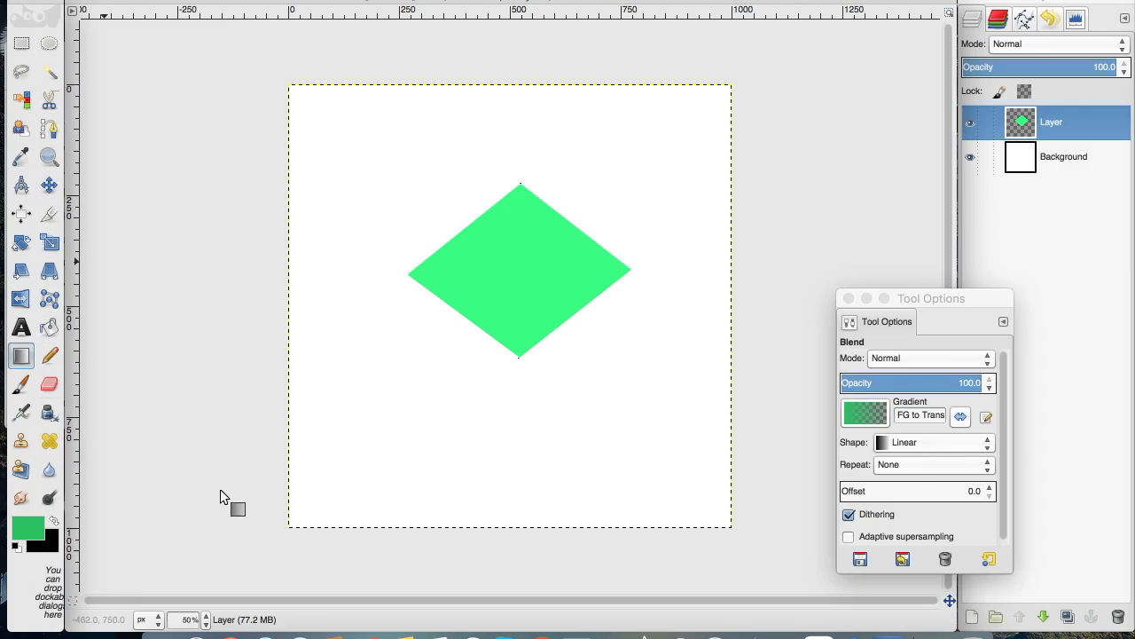
pyautogui.click(864, 414)
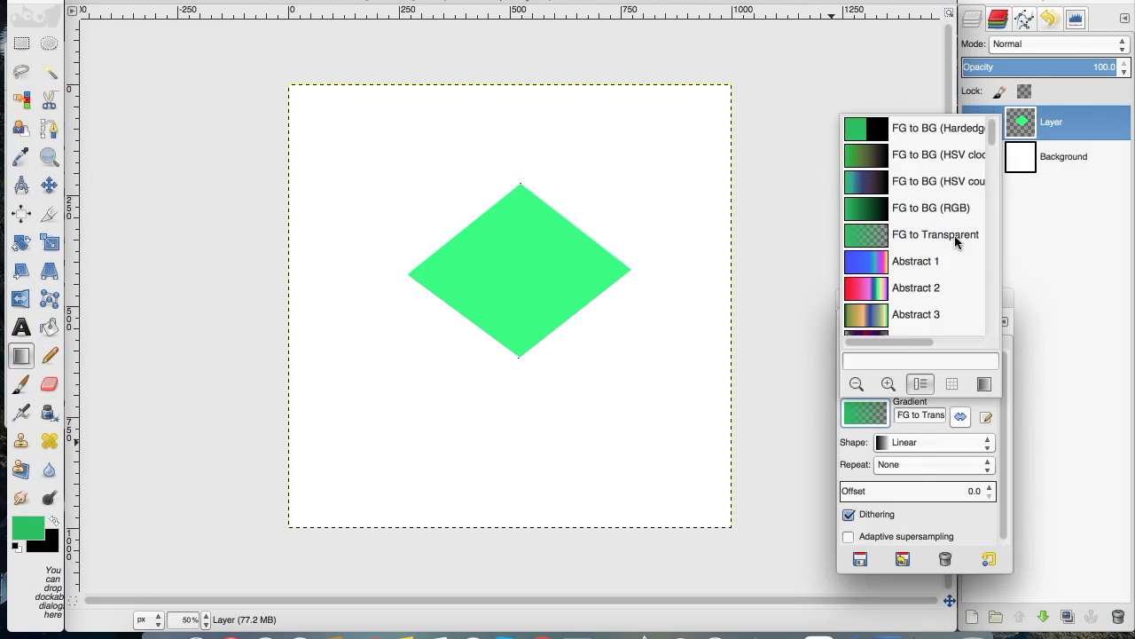
pyautogui.click(866, 417)
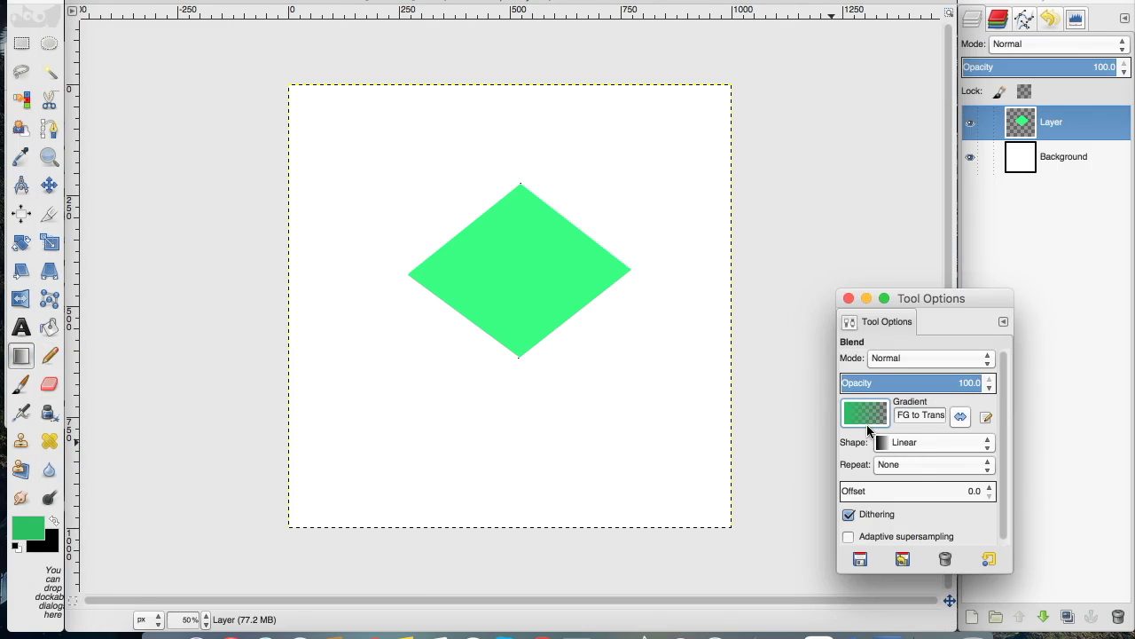
# Step: Reselect the green diamond using Alpha to Selection on its layer
pyautogui.click(1040, 122)
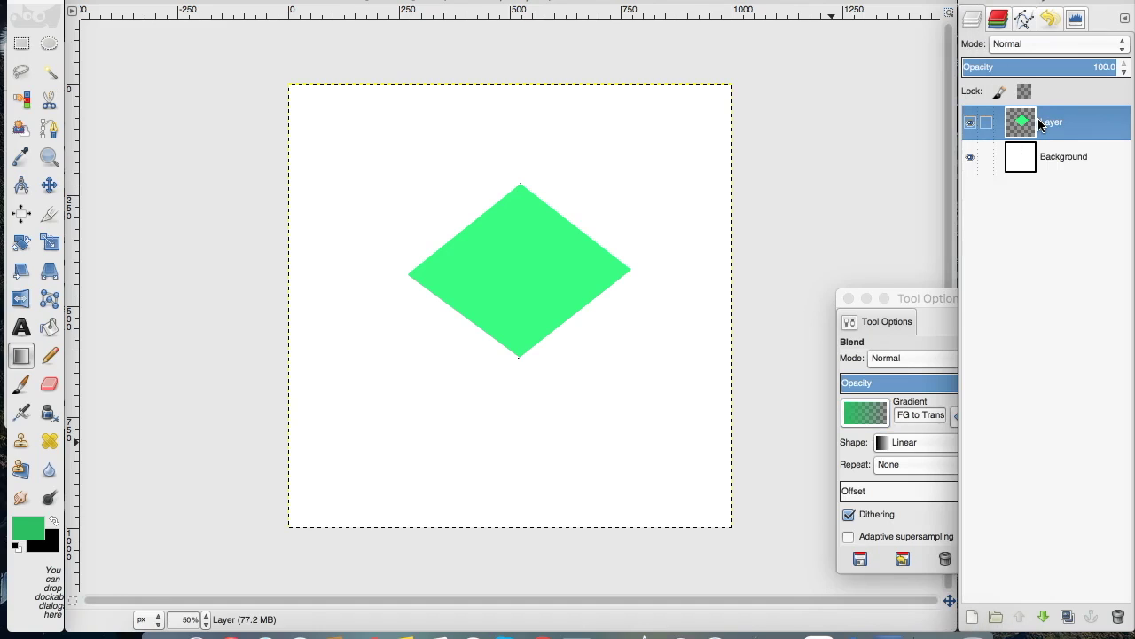
pyautogui.rightClick(1040, 123)
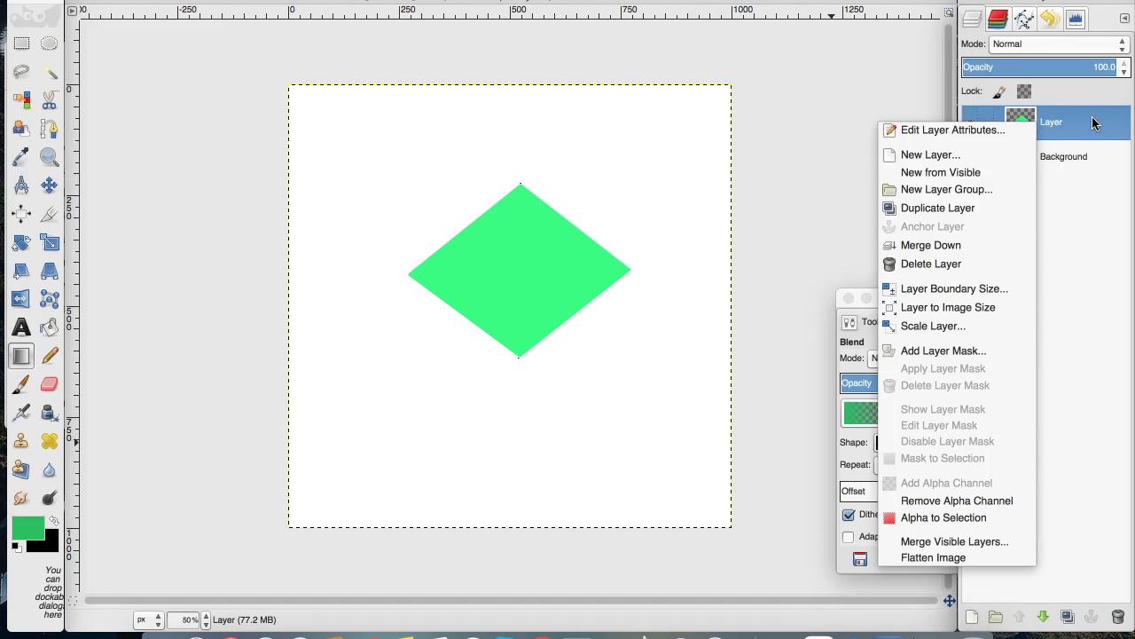
pyautogui.click(922, 519)
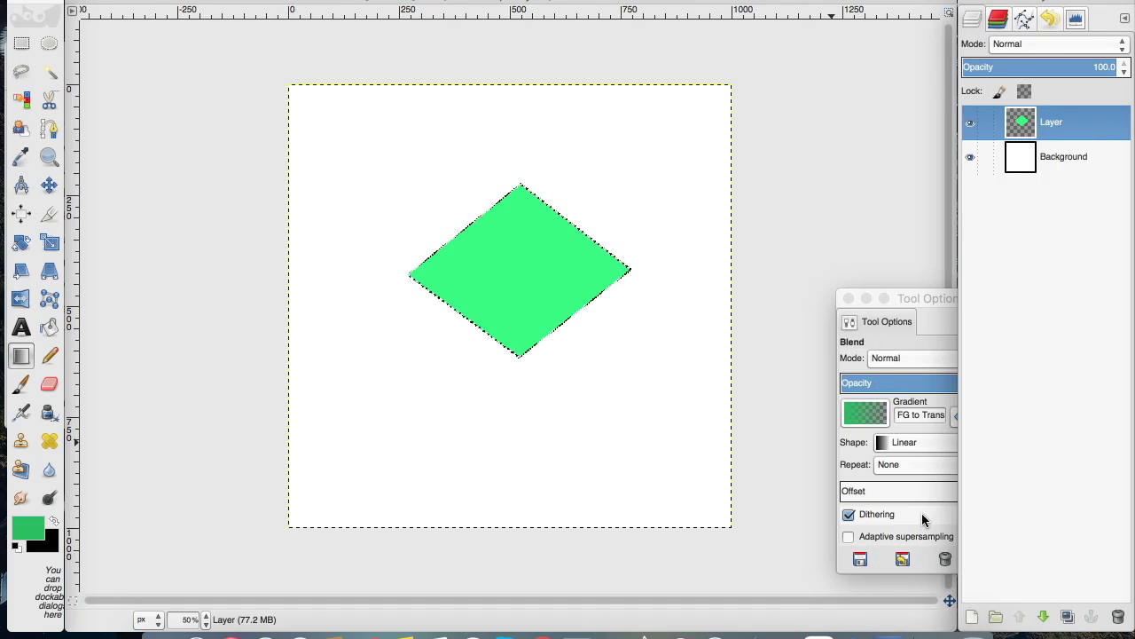
# Step: On new Layer #1, drag a darker-green gradient upward from the diamond's bottom, then deselect
pyautogui.click(972, 616)
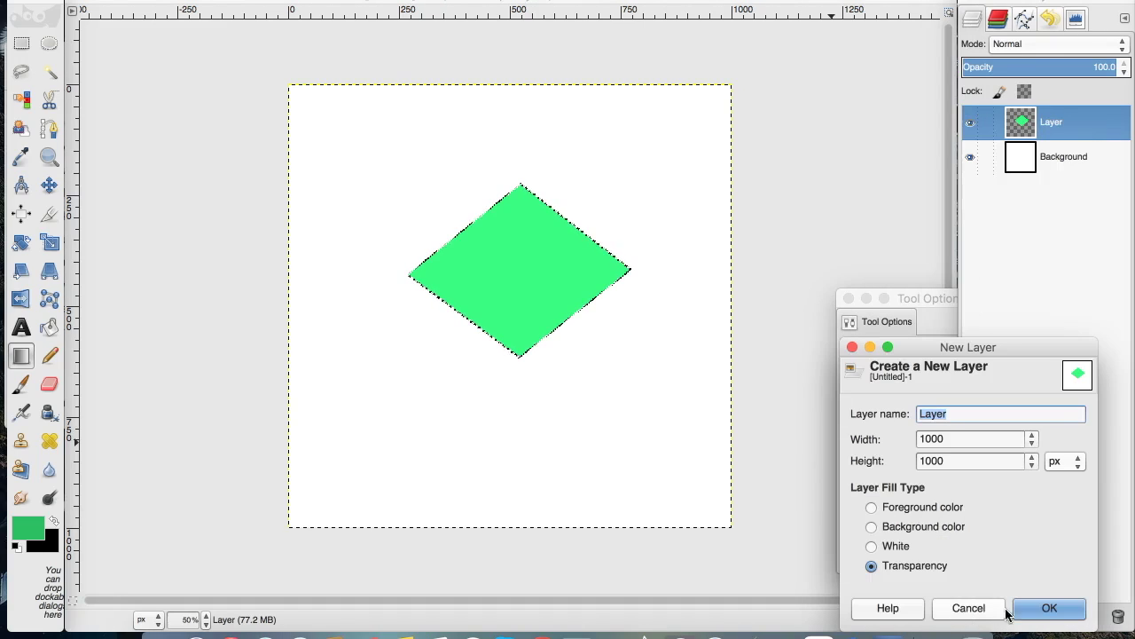
pyautogui.click(1047, 609)
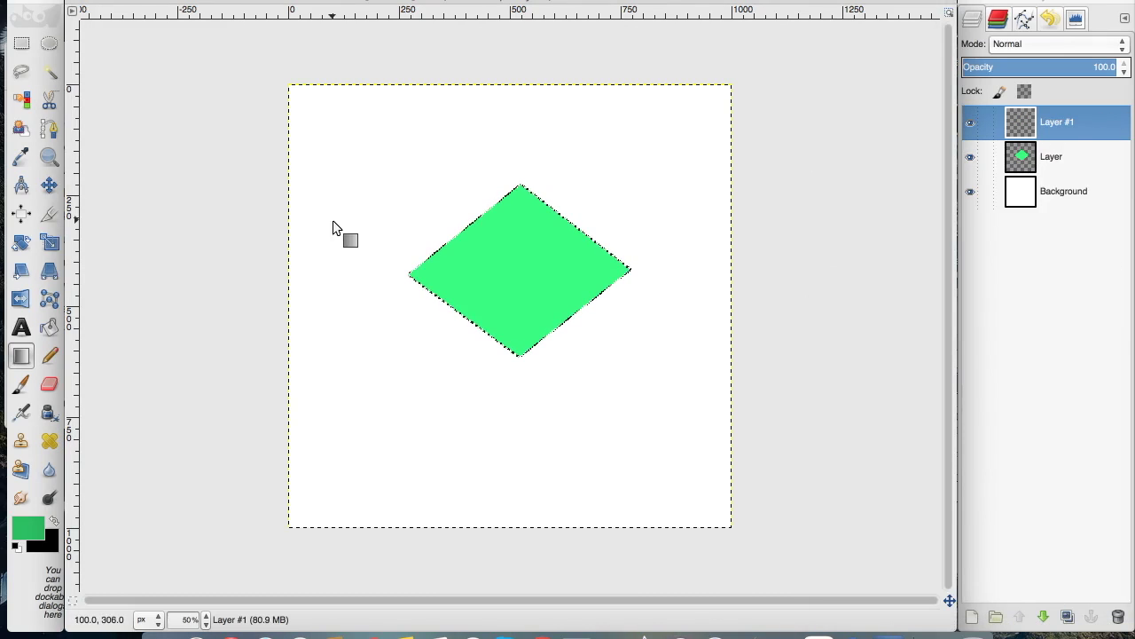
pyautogui.moveTo(521, 395); pyautogui.dragTo(519, 248)
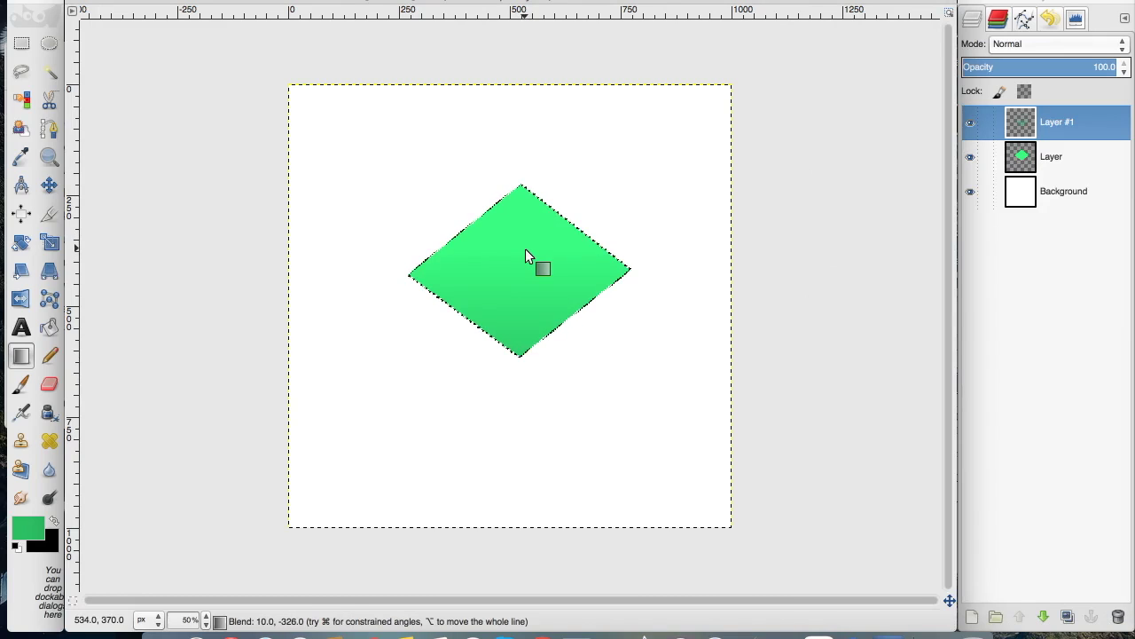
pyautogui.moveTo(511, 367); pyautogui.dragTo(511, 277)
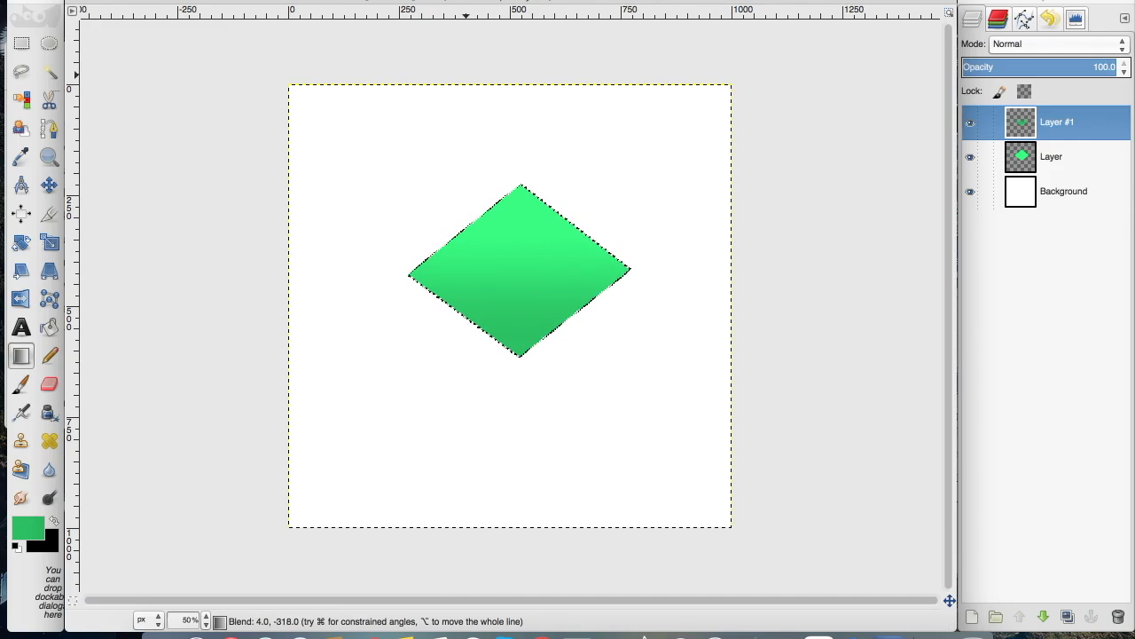
pyautogui.click(191, 1)
pyautogui.click(193, 14)
# Step: Draw a curved path across the diamond's middle, anchored on its left and right corners
pyautogui.doubleClick(46, 130)
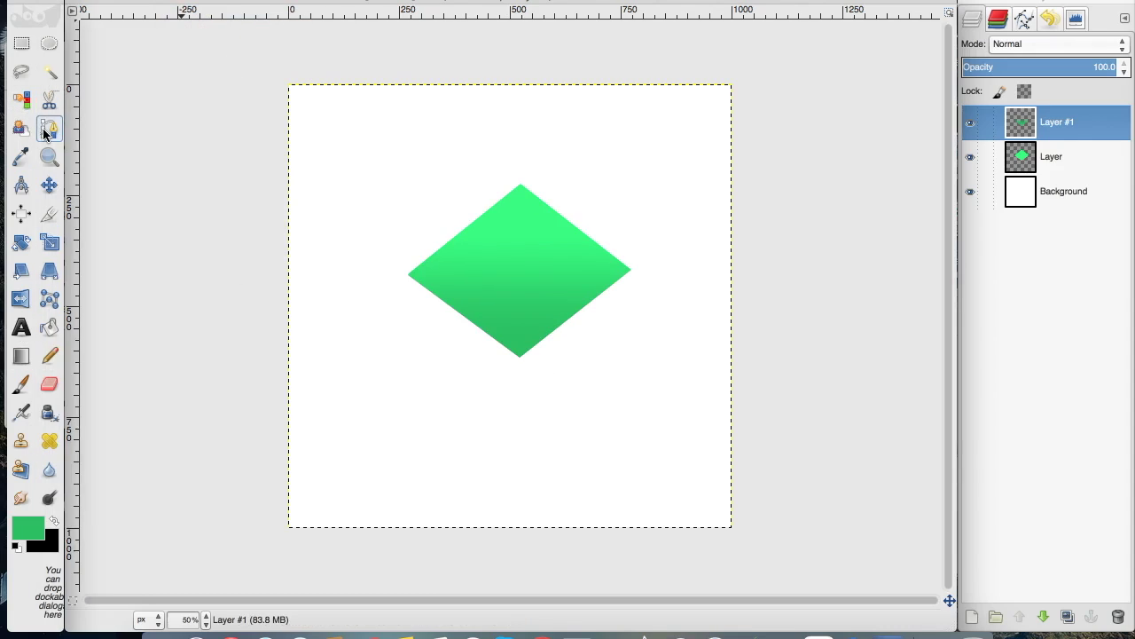
pyautogui.click(382, 231)
pyautogui.moveTo(660, 224); pyautogui.dragTo(725, 83)
pyautogui.click(381, 232)
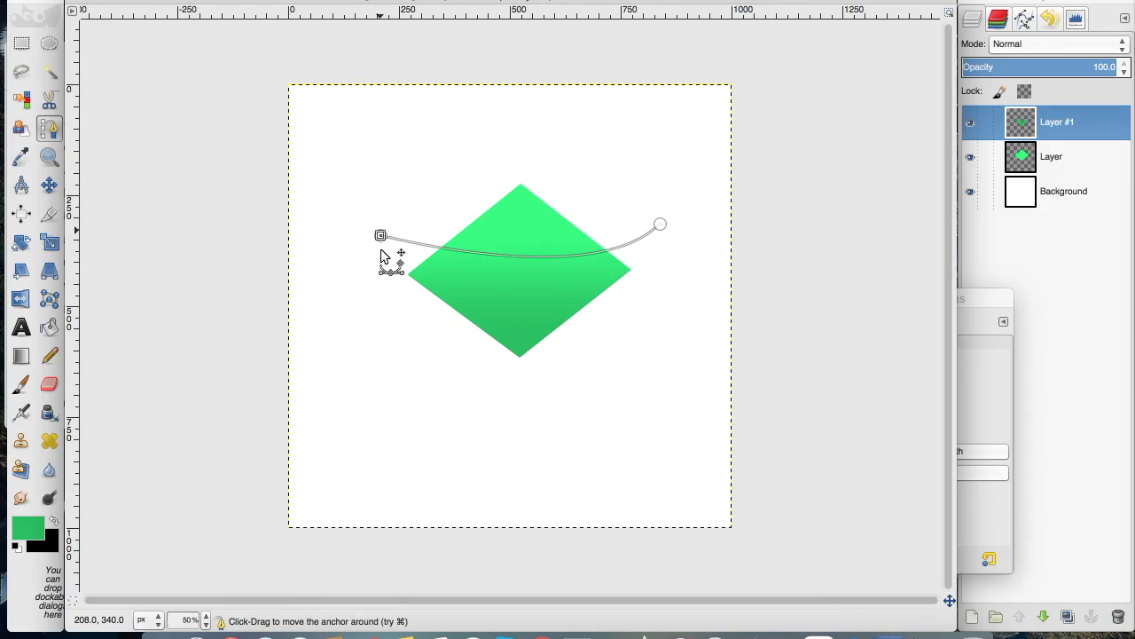
pyautogui.moveTo(384, 257); pyautogui.dragTo(385, 293)
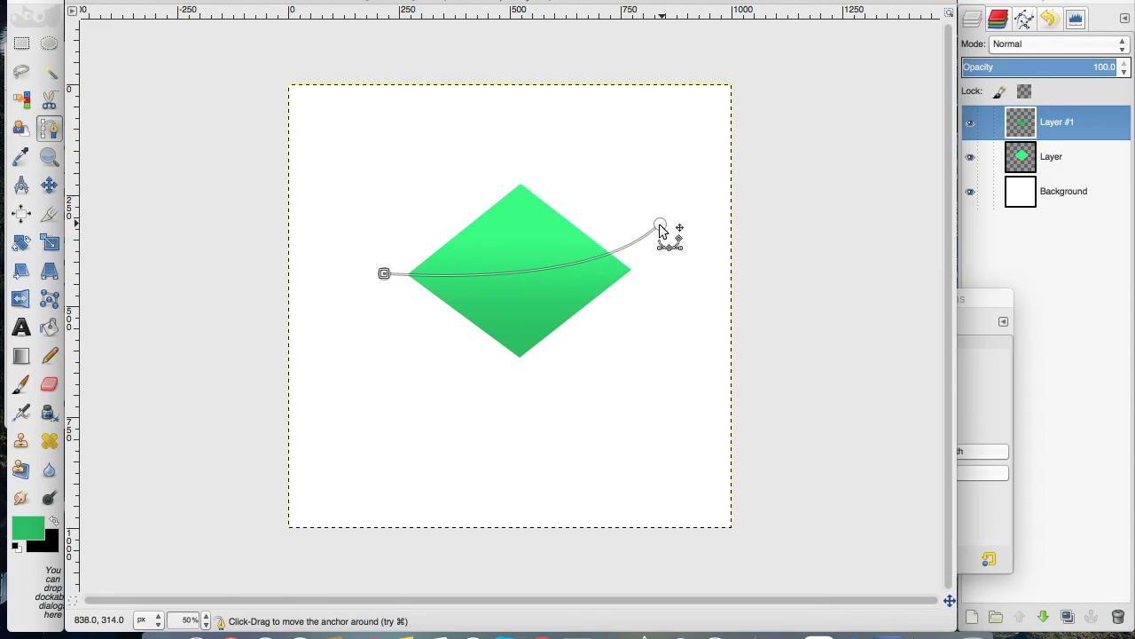
pyautogui.moveTo(660, 231); pyautogui.dragTo(665, 256)
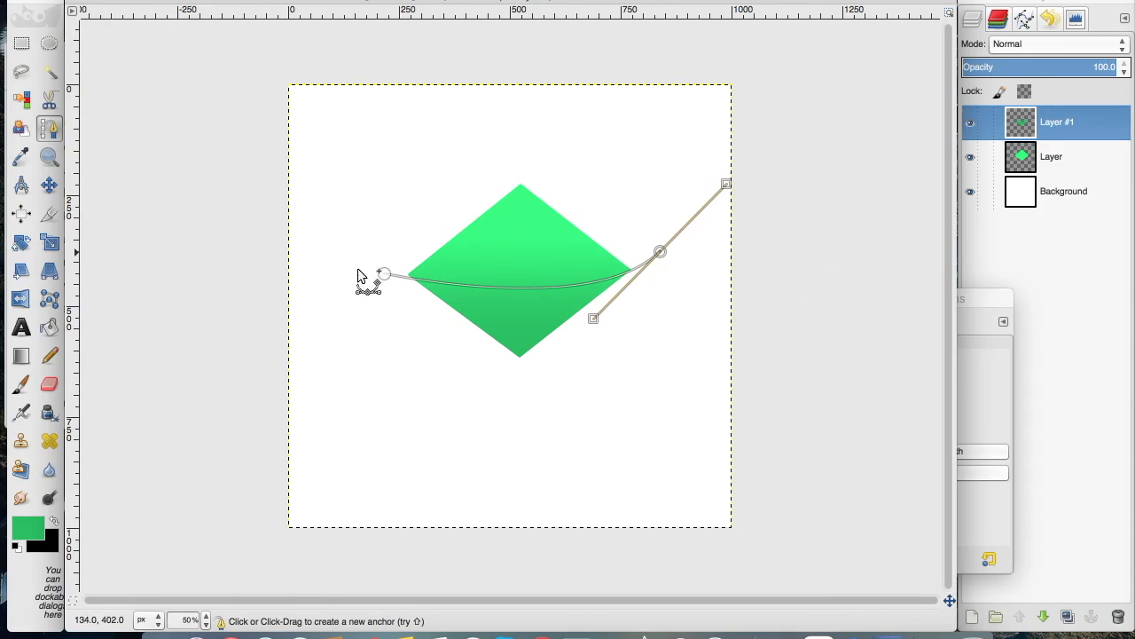
# Step: Extend the path from the right corner with anchors looping above the diamond's top
pyautogui.click(386, 270)
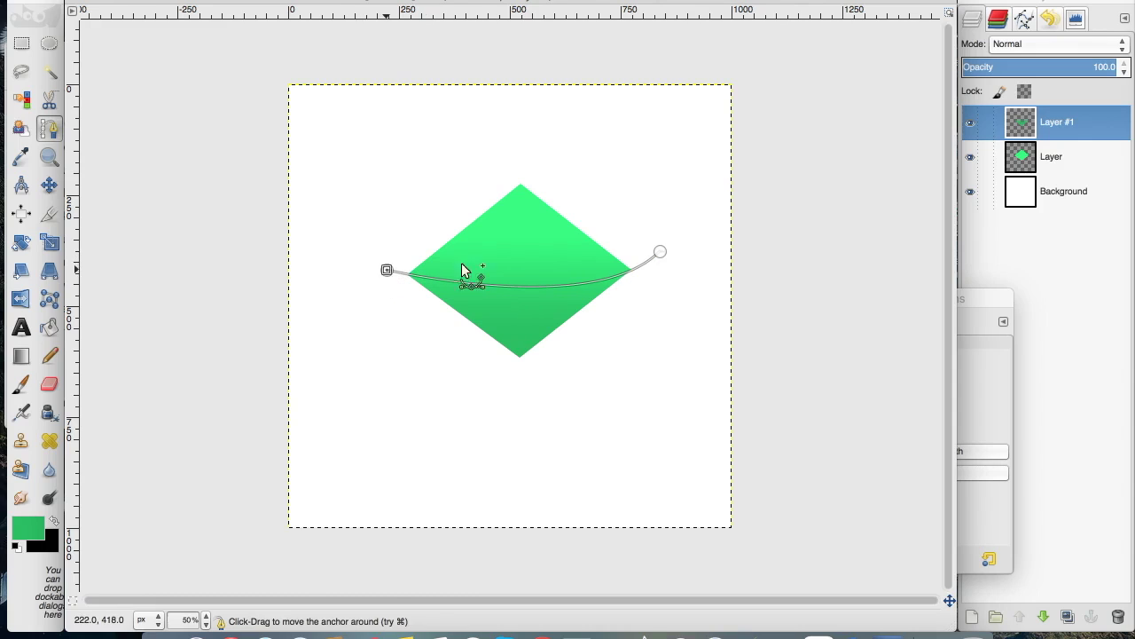
pyautogui.click(659, 254)
pyautogui.click(625, 96)
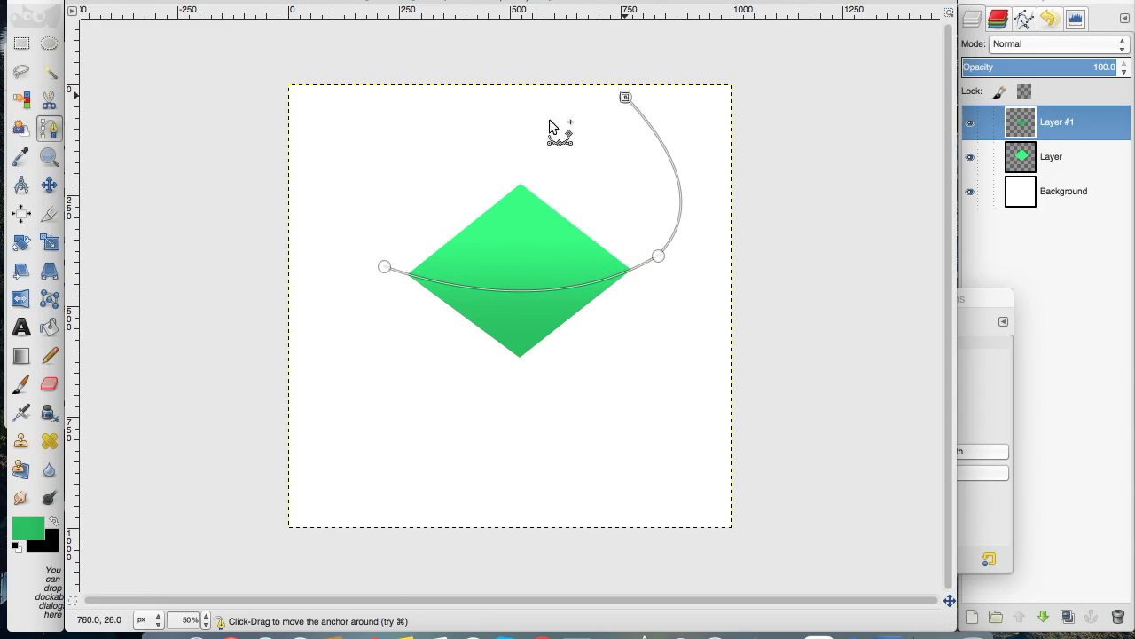
pyautogui.click(412, 142)
pyautogui.click(374, 222)
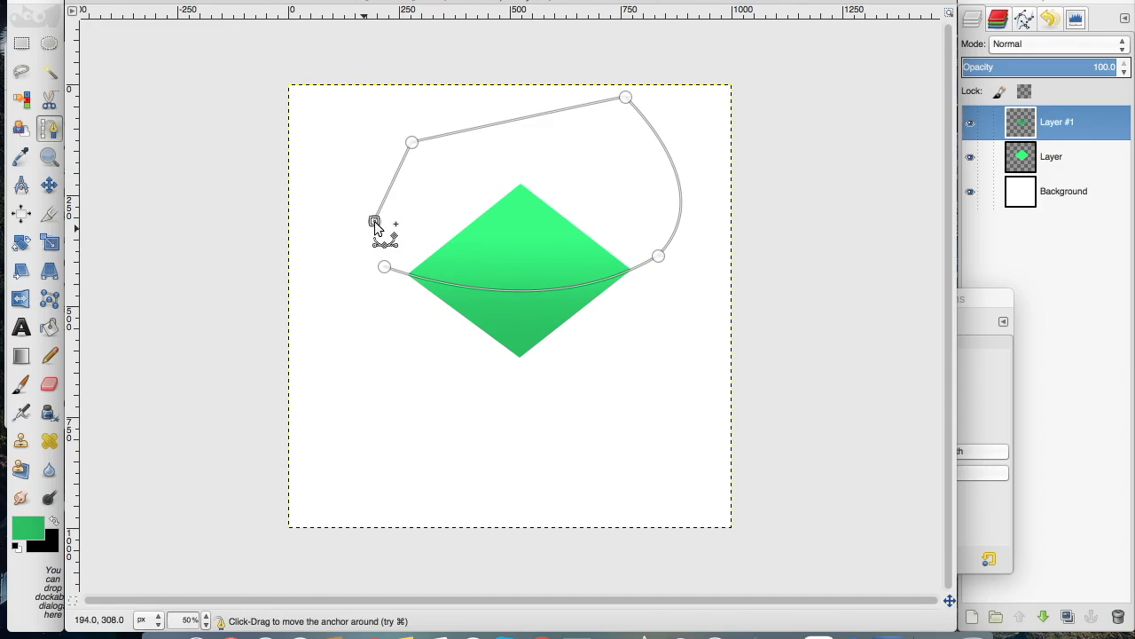
pyautogui.click(1023, 20)
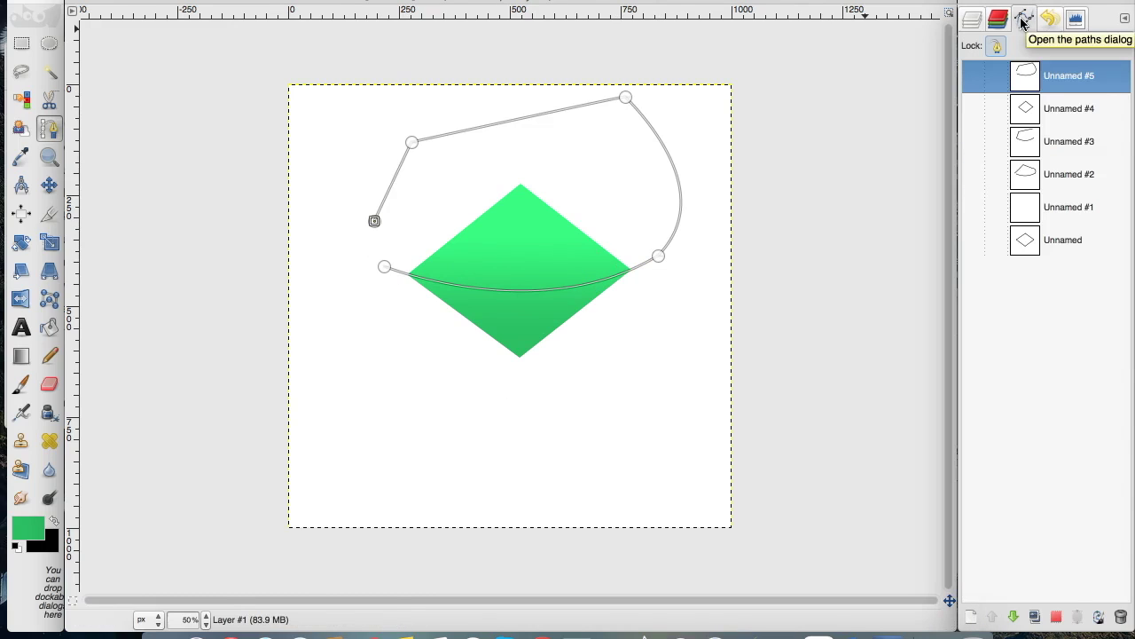
# Step: Convert the highlight path to a selection, add transparent Layer #2, and hide the path
pyautogui.rightClick(1036, 71)
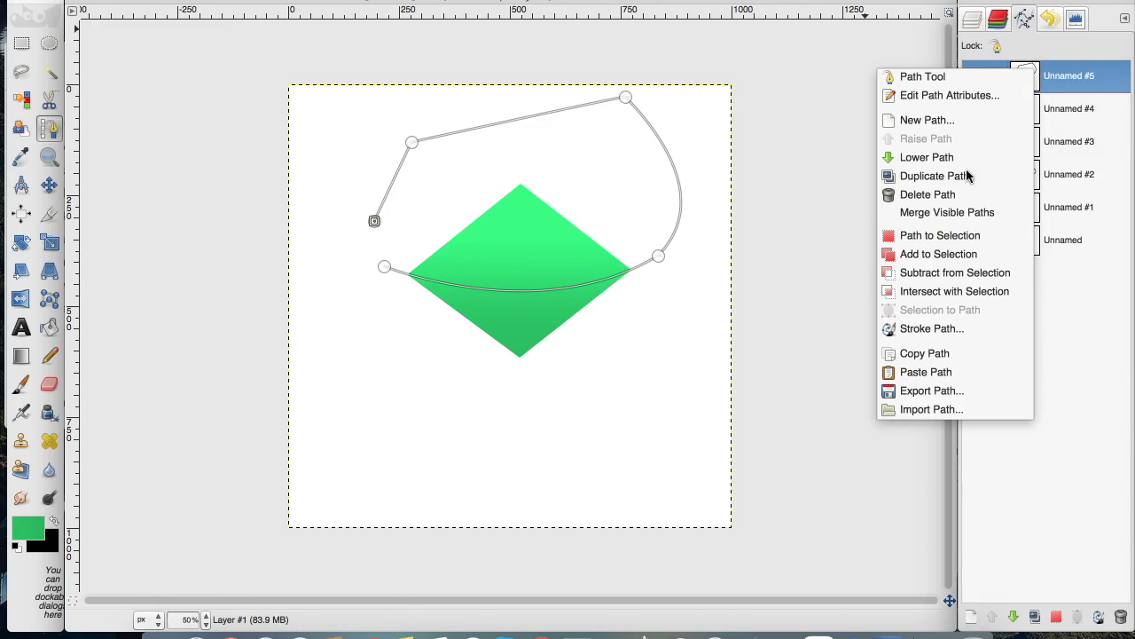
pyautogui.click(938, 236)
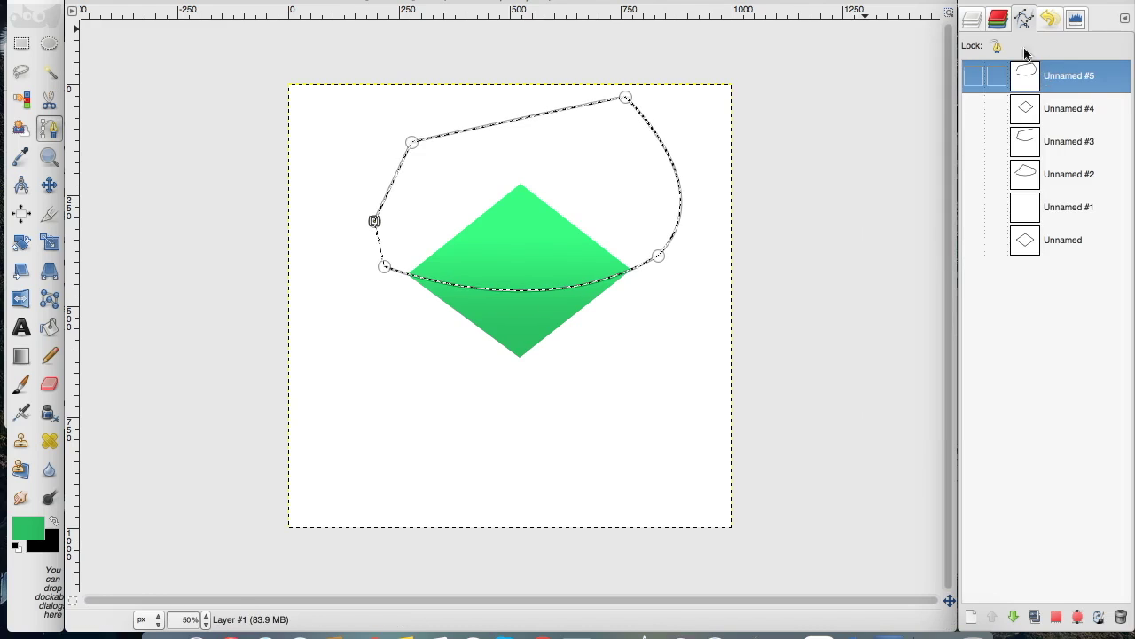
pyautogui.click(972, 20)
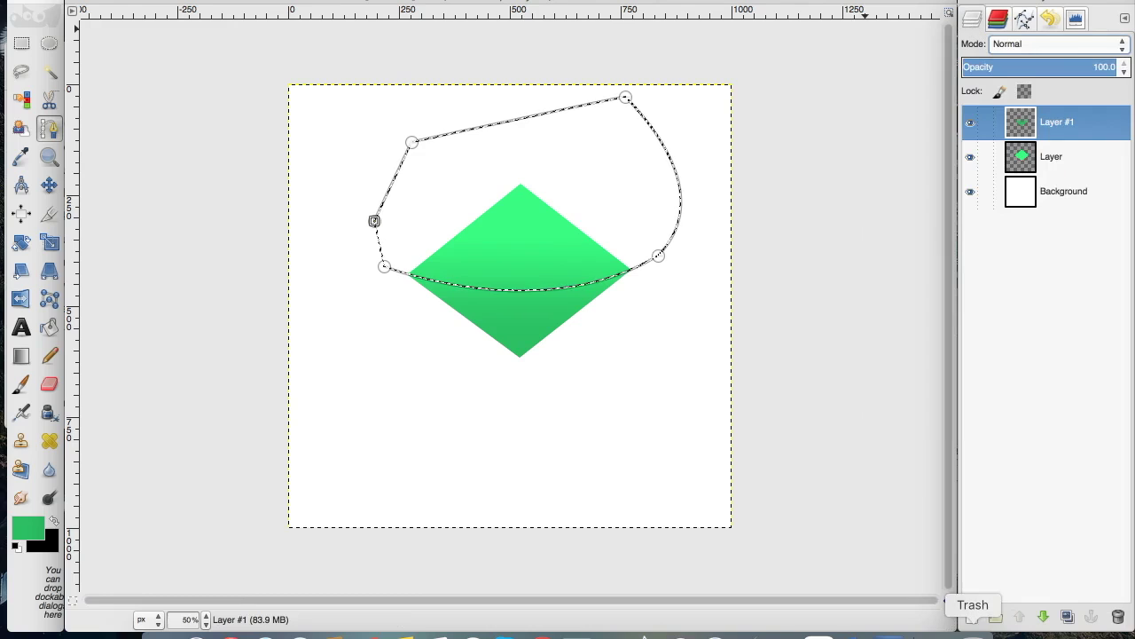
pyautogui.click(973, 616)
pyautogui.click(1049, 608)
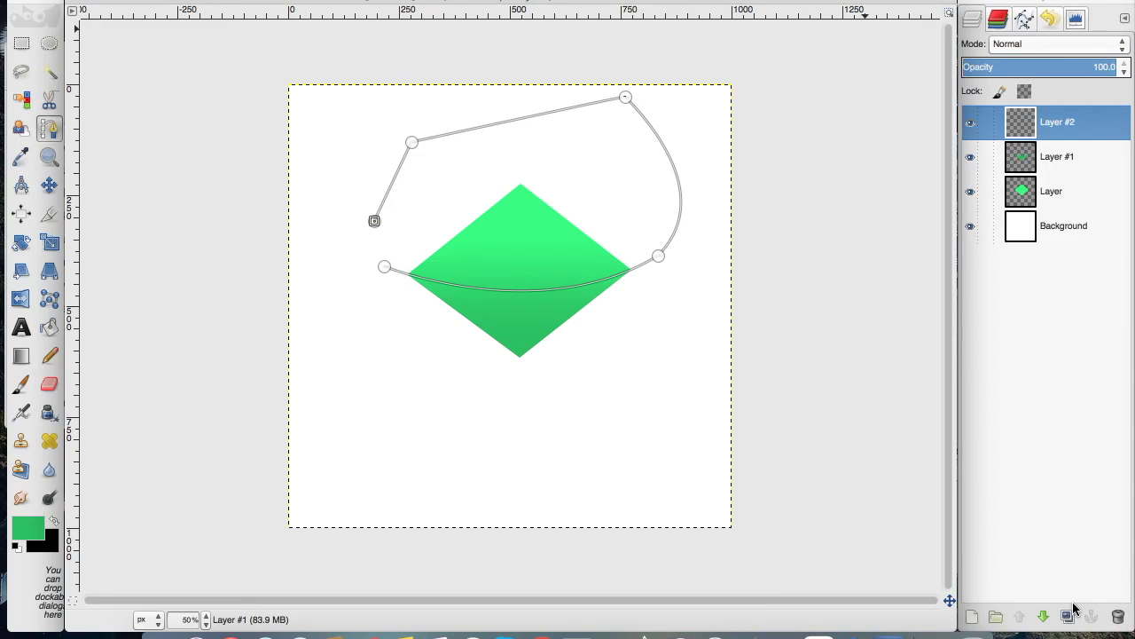
pyautogui.hotkey('shift', 'v')
# Step: With white foreground, drag an FG-to-Transparent gradient from the selection top to the diamond's bottom
pyautogui.doubleClick(22, 357)
pyautogui.click(32, 538)
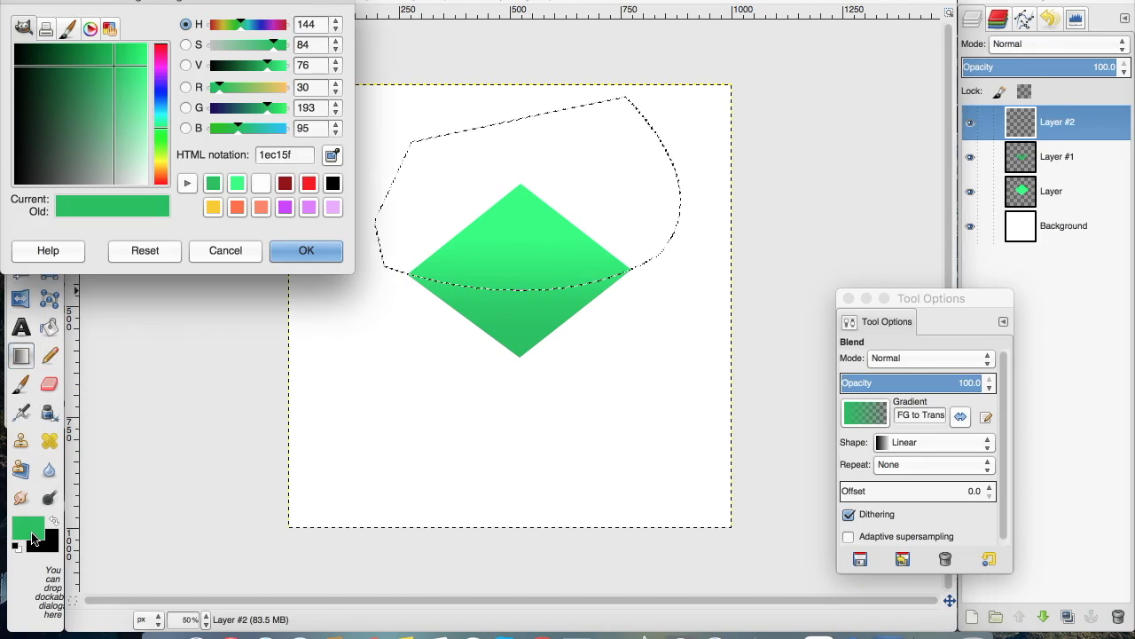
pyautogui.click(259, 184)
pyautogui.click(306, 250)
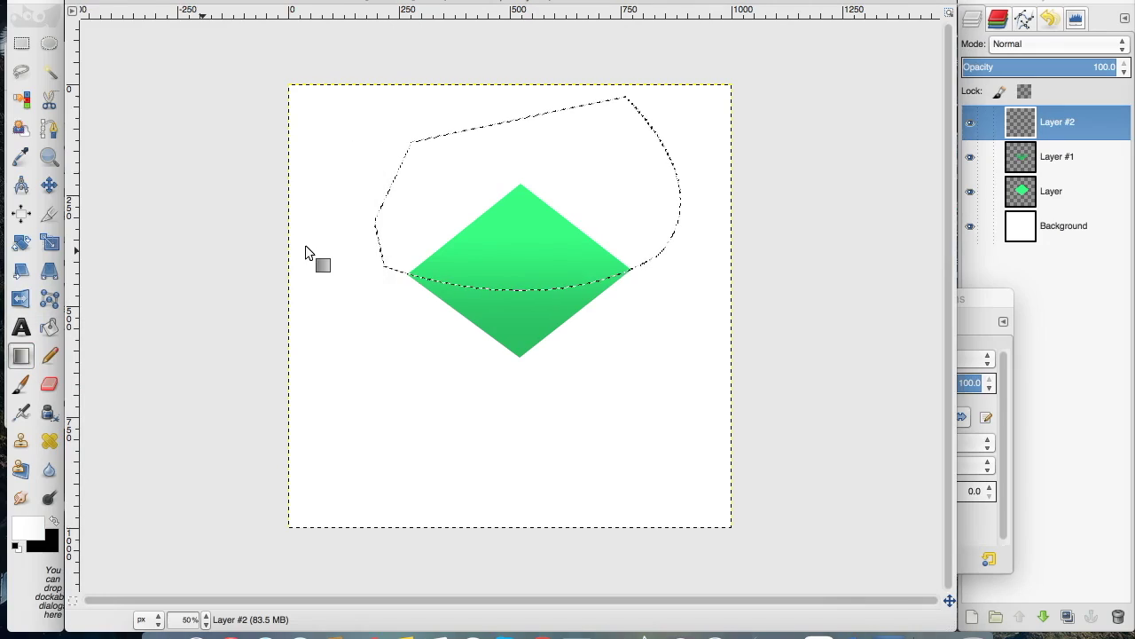
pyautogui.moveTo(529, 113); pyautogui.dragTo(516, 356)
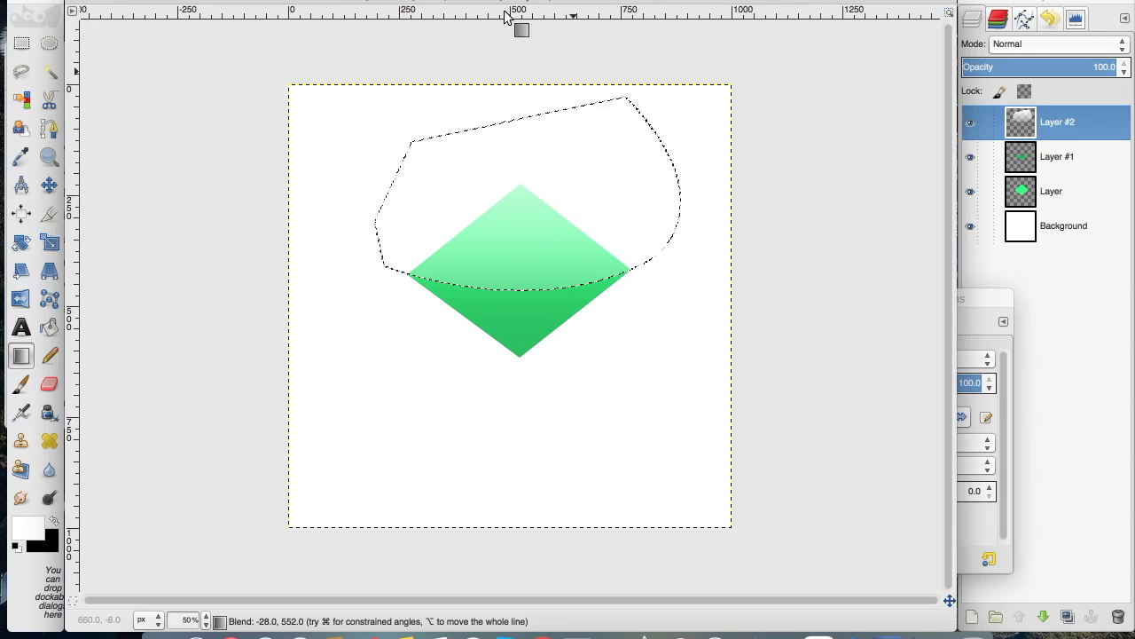
pyautogui.click(187, 0)
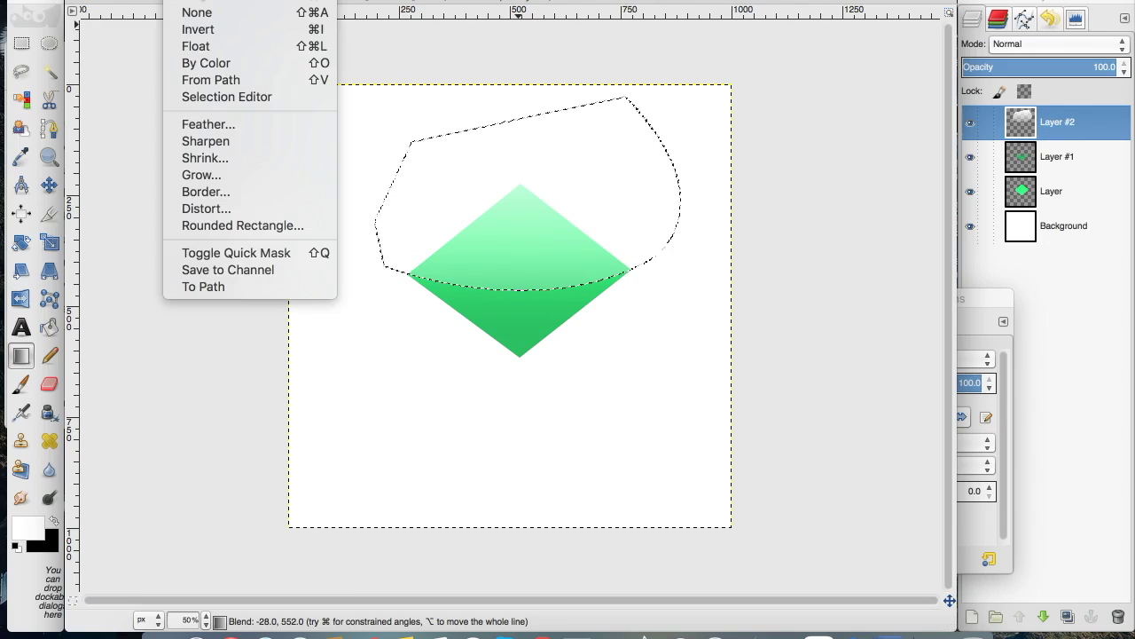
# Step: Deselect and lower the highlight Layer #2 opacity to 48.9
pyautogui.click(182, 10)
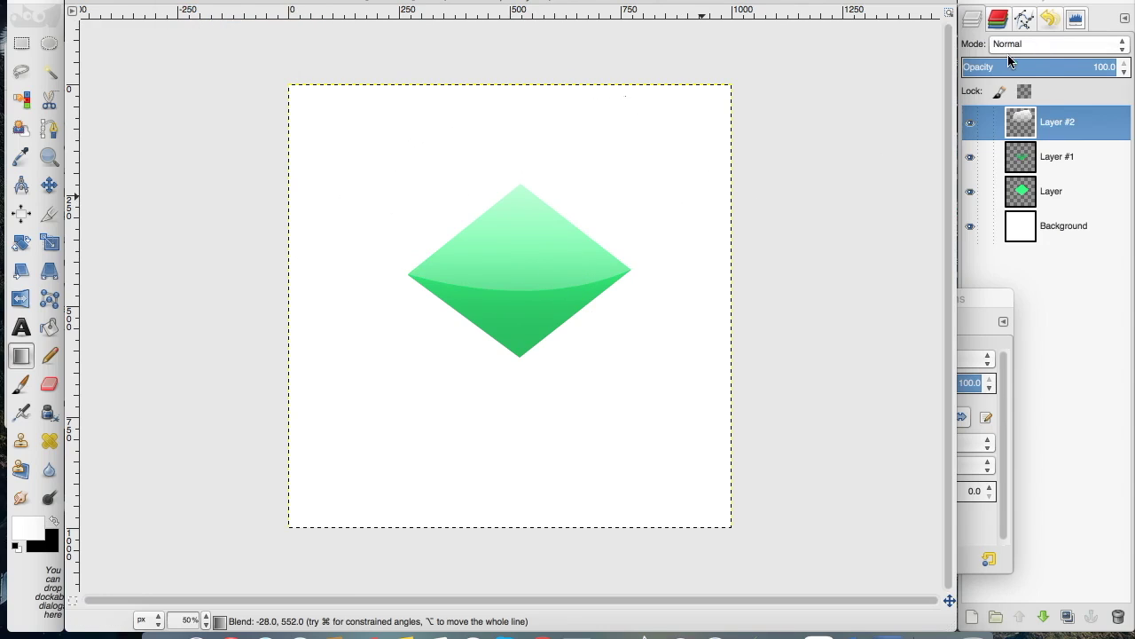
pyautogui.click(1042, 60)
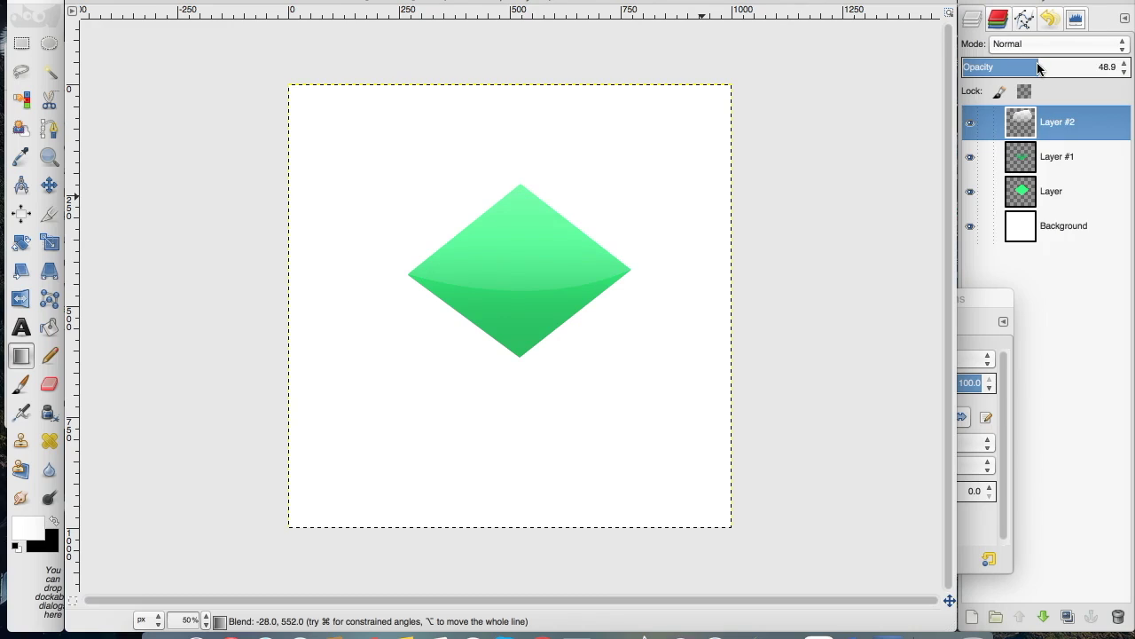
pyautogui.click(1045, 159)
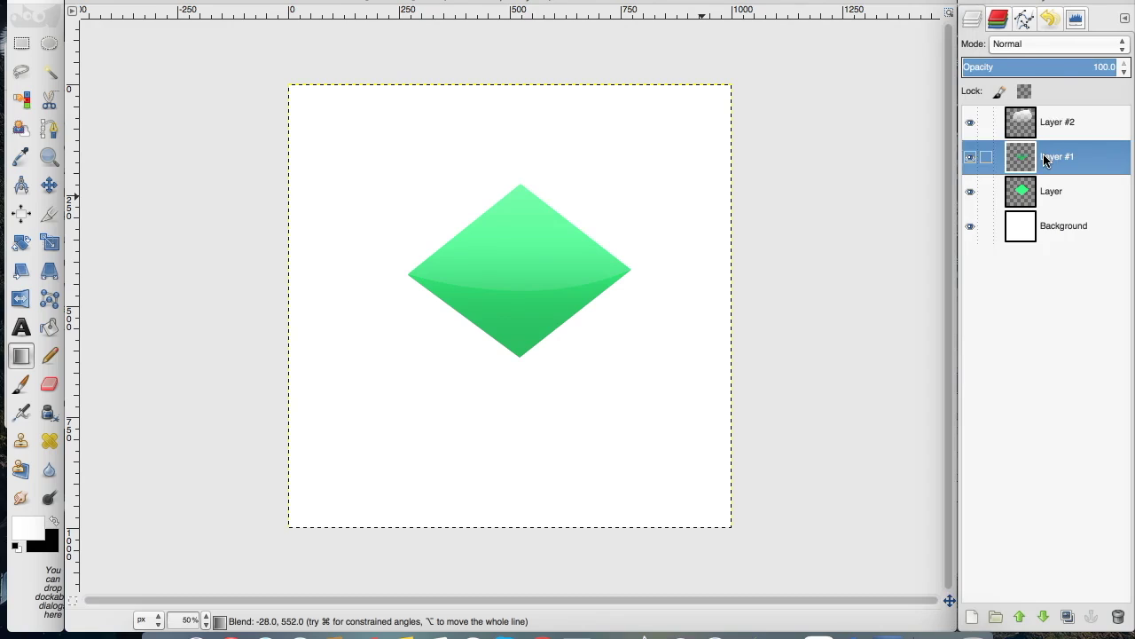
pyautogui.click(1062, 61)
pyautogui.click(1034, 121)
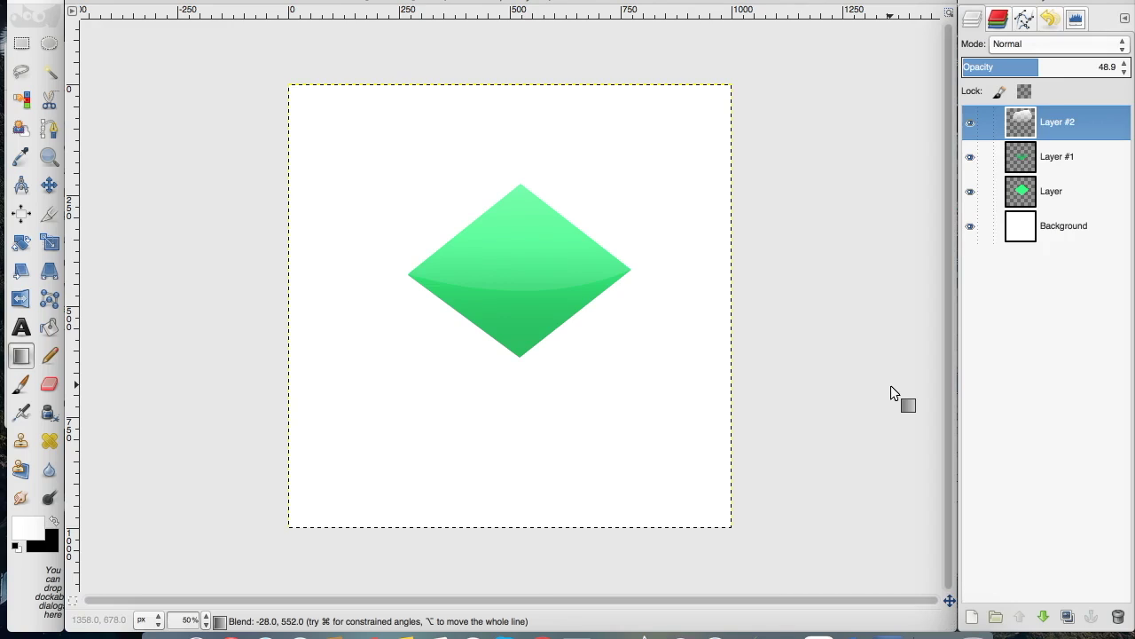
# Step: Hide Layer, Layer #1 and Layer #2
pyautogui.click(970, 190)
pyautogui.click(970, 156)
pyautogui.click(970, 122)
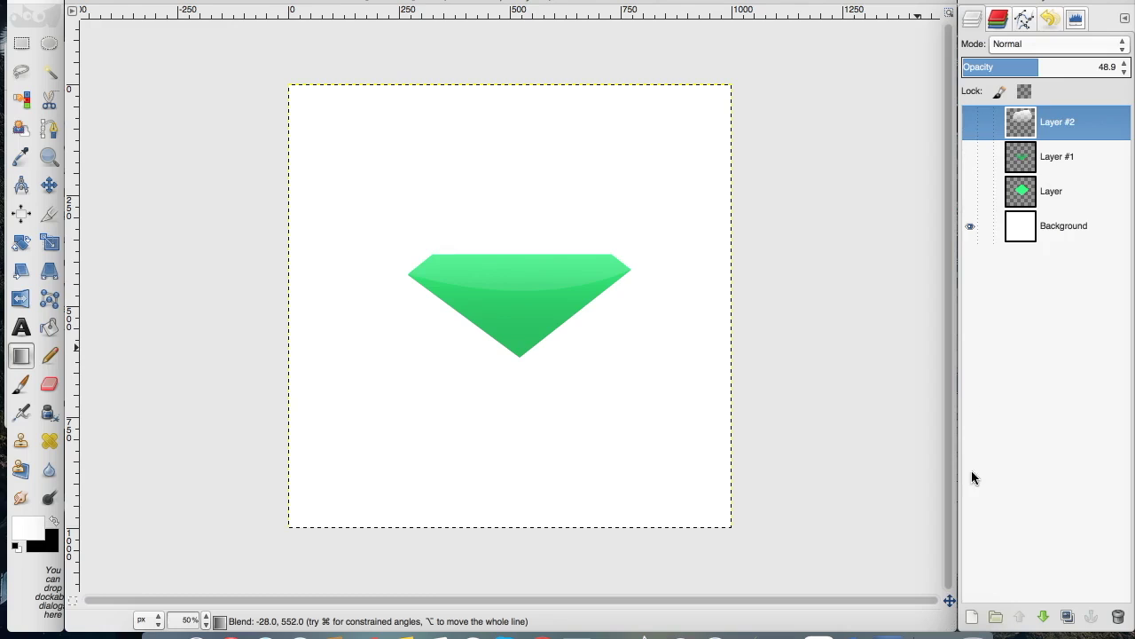
# Step: Add Layer #3 and draw a closed irregular curved path with seven anchors
pyautogui.click(973, 616)
pyautogui.click(1049, 609)
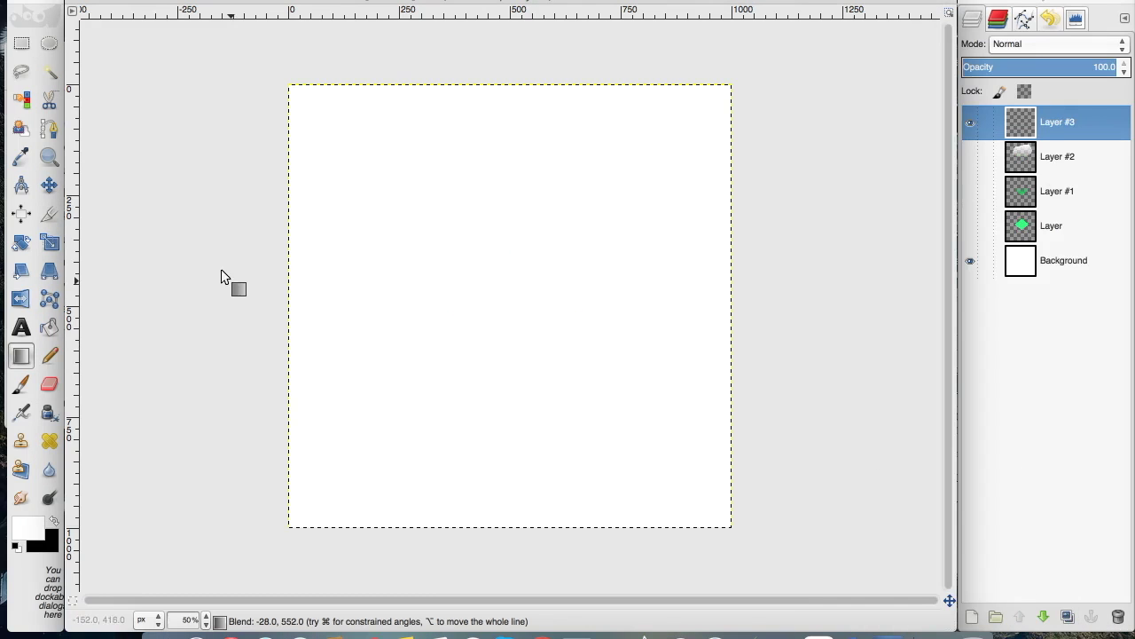
pyautogui.click(50, 128)
pyautogui.click(470, 163)
pyautogui.moveTo(567, 262); pyautogui.dragTo(484, 286)
pyautogui.click(510, 388)
pyautogui.click(418, 397)
pyautogui.click(368, 236)
pyautogui.click(456, 298)
pyautogui.click(499, 242)
pyautogui.keyDown('ctrl'); pyautogui.click(469, 163); pyautogui.keyUp('ctrl')
# Step: Convert the irregular path to a selection from the Paths list
pyautogui.click(1024, 20)
pyautogui.rightClick(1053, 96)
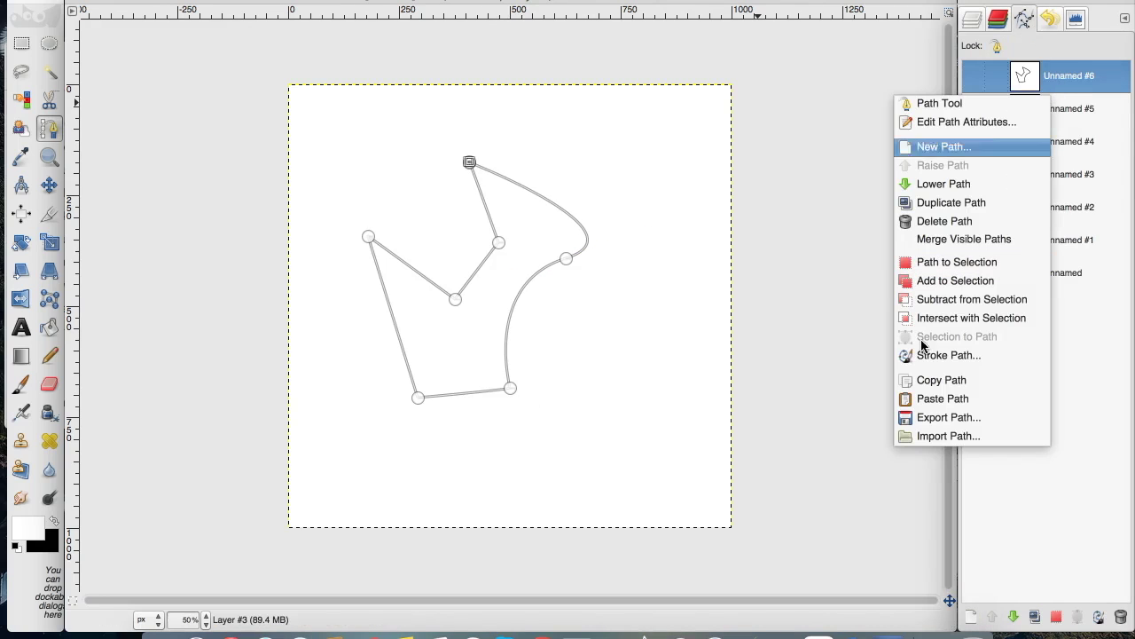
pyautogui.click(922, 262)
pyautogui.click(972, 18)
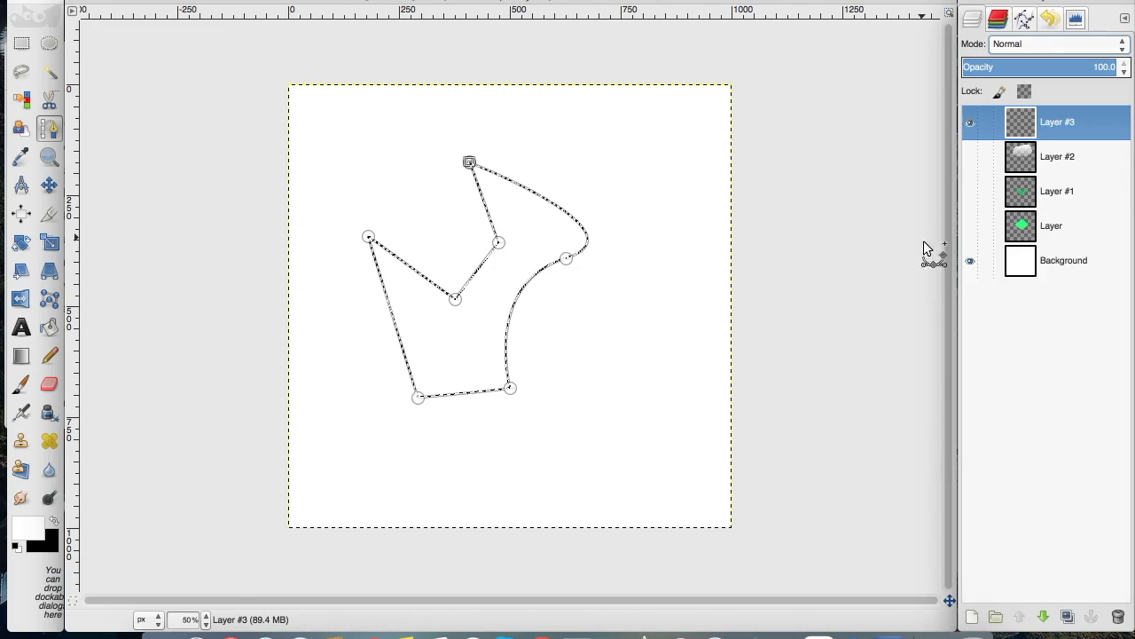
# Step: Set the foreground to red and bucket-fill the selected shape
pyautogui.click(30, 527)
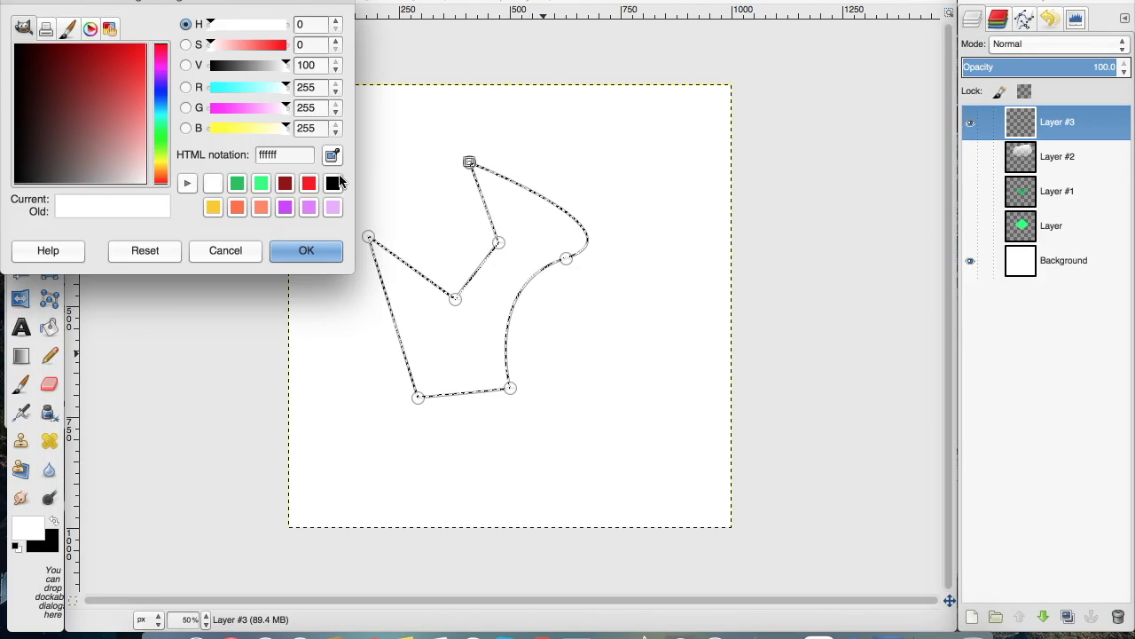
pyautogui.click(321, 181)
pyautogui.click(303, 251)
pyautogui.click(49, 327)
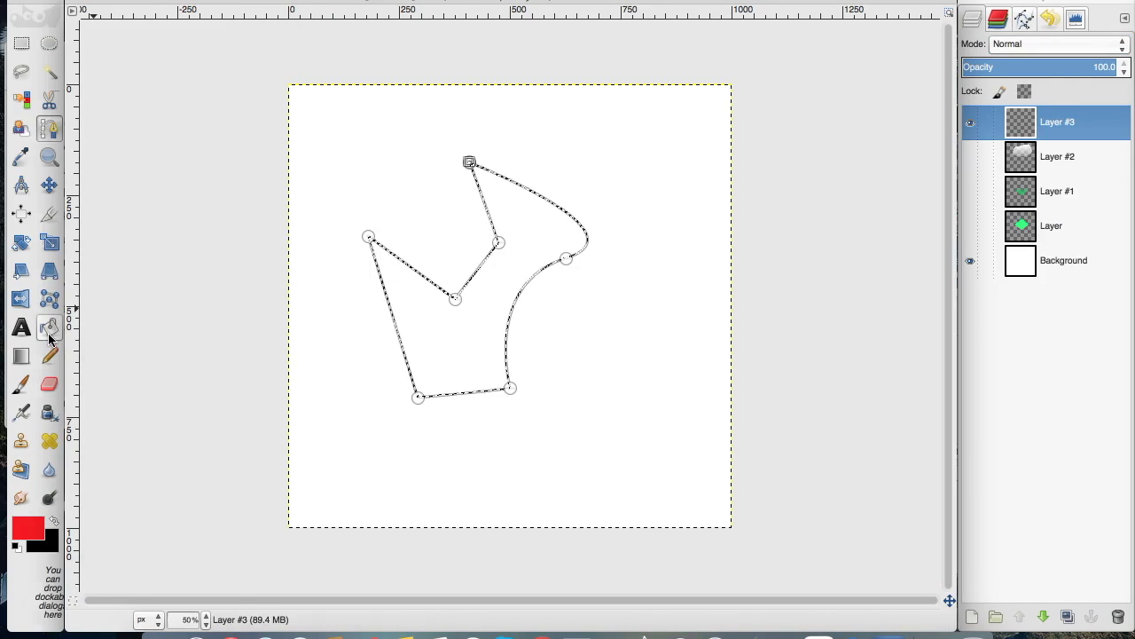
pyautogui.click(428, 334)
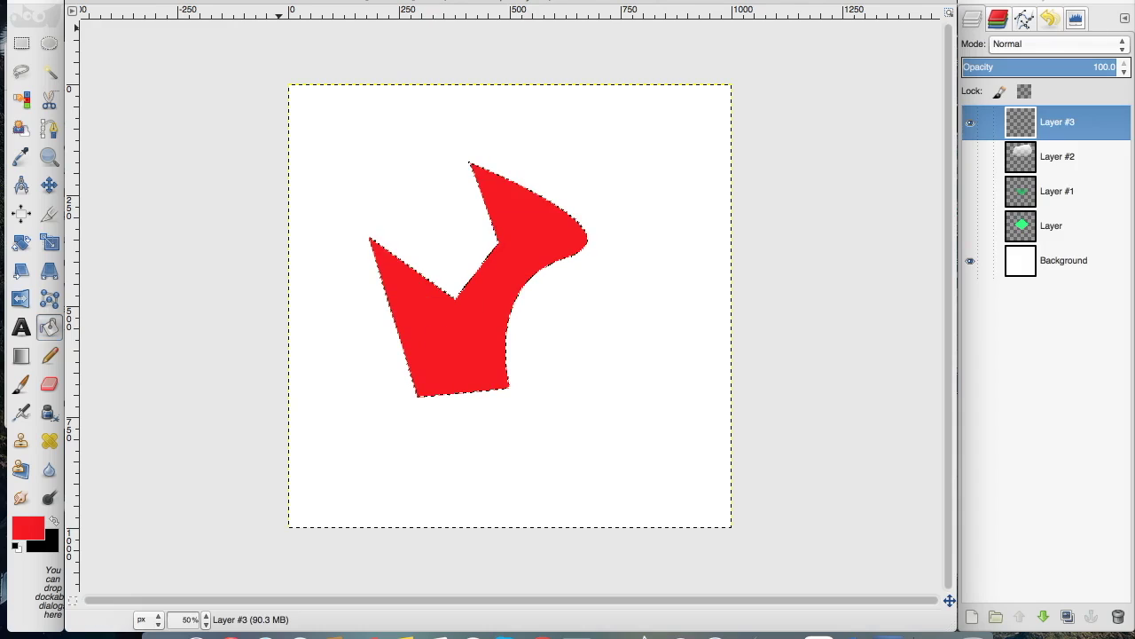
# Step: Keep the red shape selected and add a new transparent Layer #4
pyautogui.click(190, 0)
pyautogui.click(188, 13)
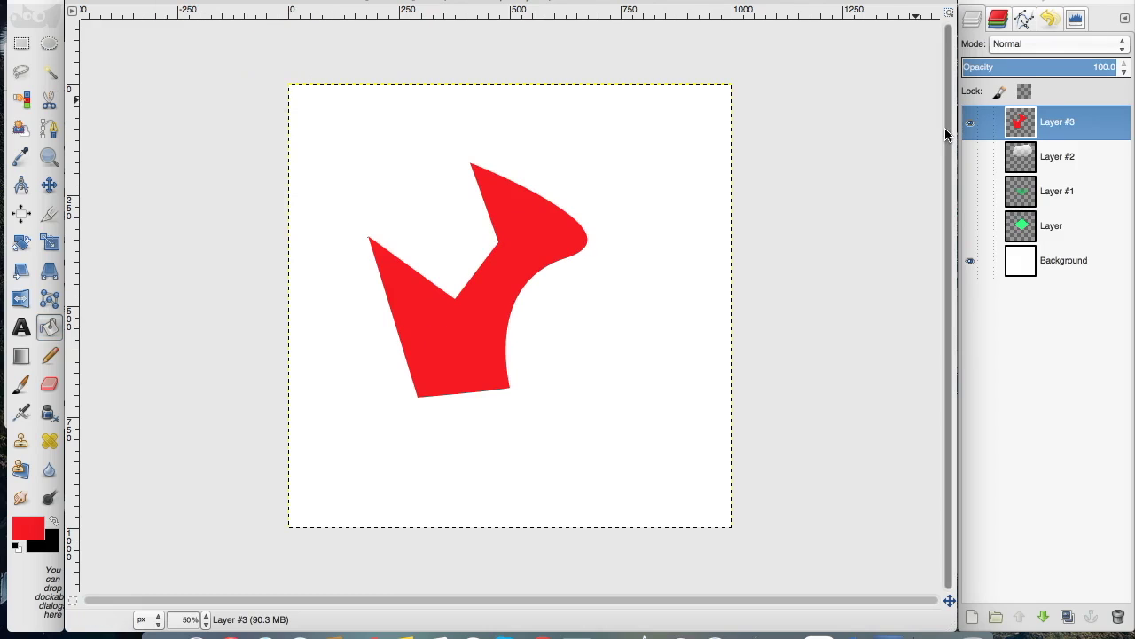
pyautogui.hotkey('ctrl', 'z')
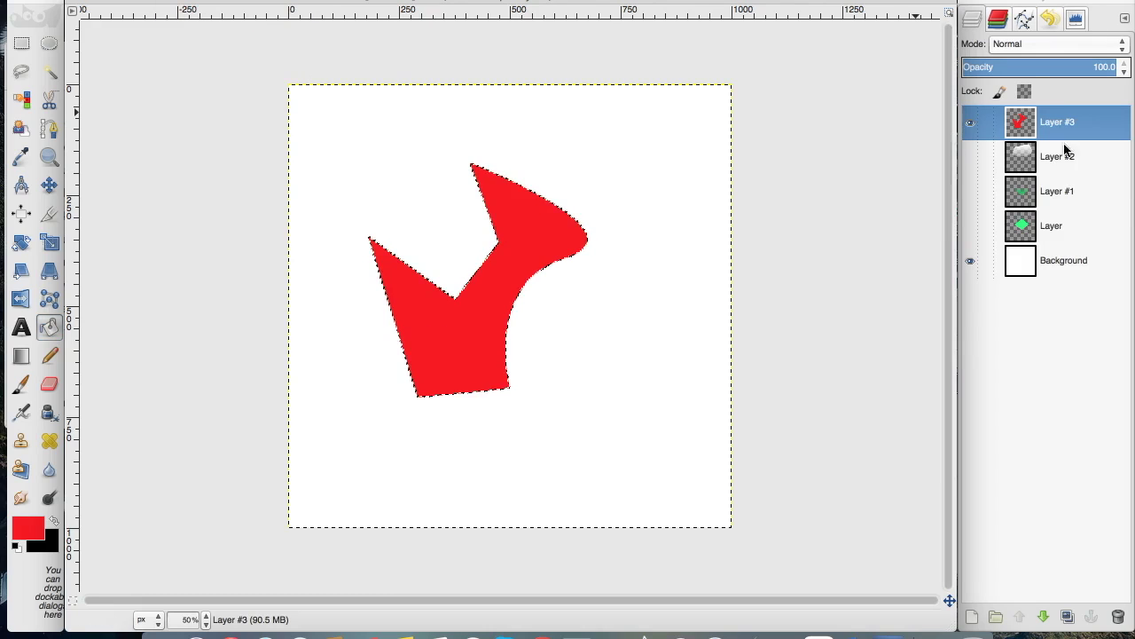
pyautogui.click(971, 616)
pyautogui.click(1046, 608)
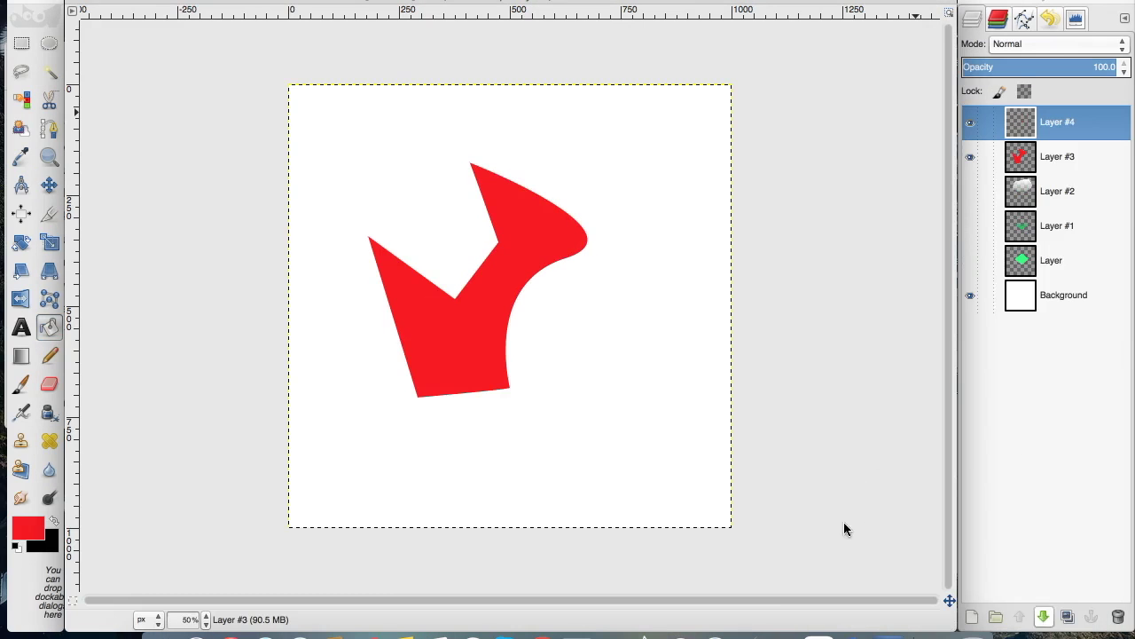
# Step: Set foreground to dark red 941111 and drag a Blend gradient upward from below the shape
pyautogui.click(27, 531)
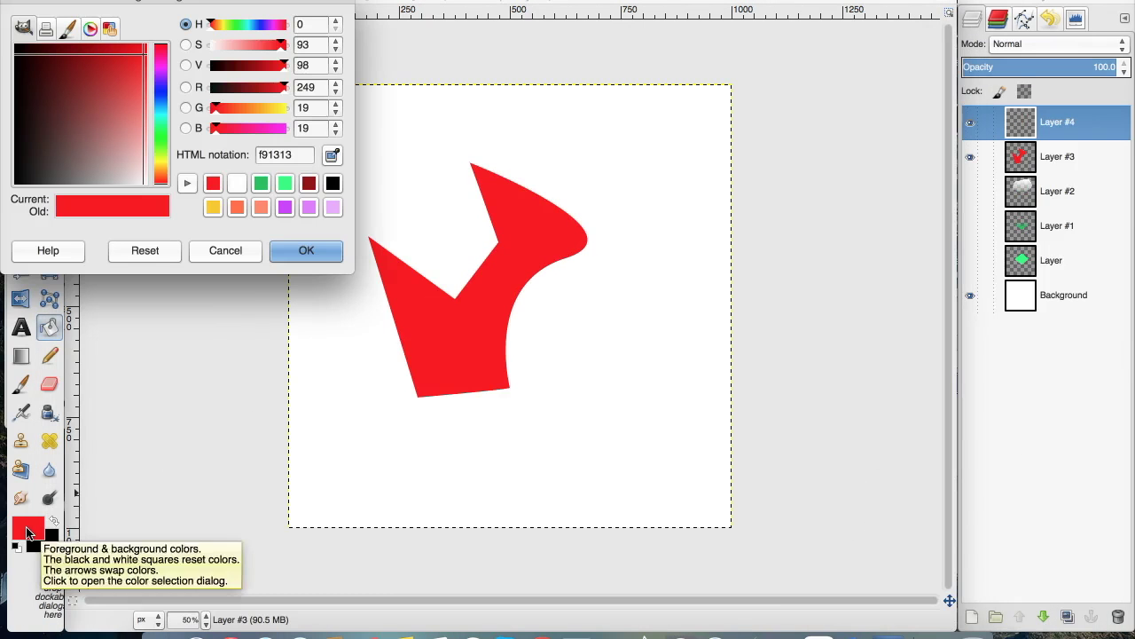
pyautogui.click(309, 183)
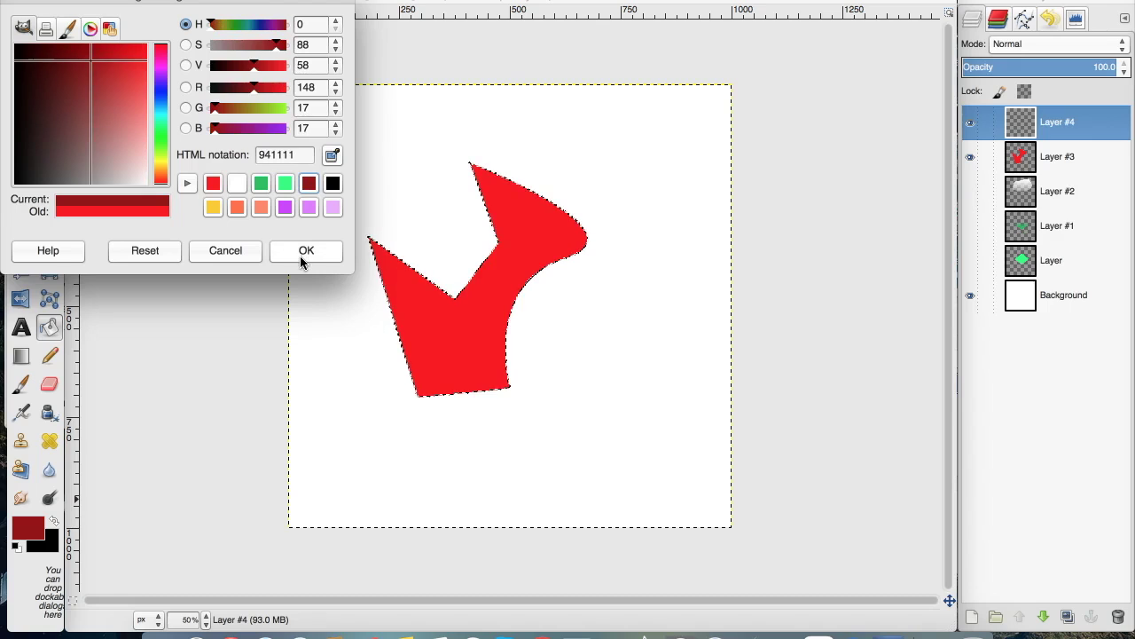
pyautogui.click(301, 251)
pyautogui.doubleClick(22, 356)
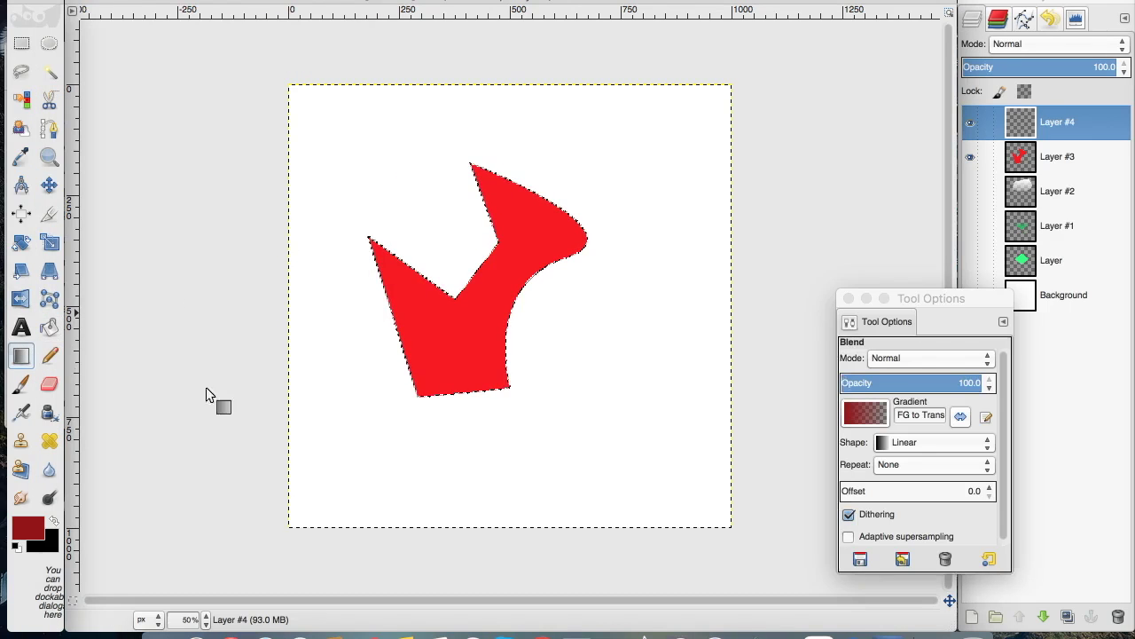
pyautogui.moveTo(450, 436); pyautogui.dragTo(453, 238)
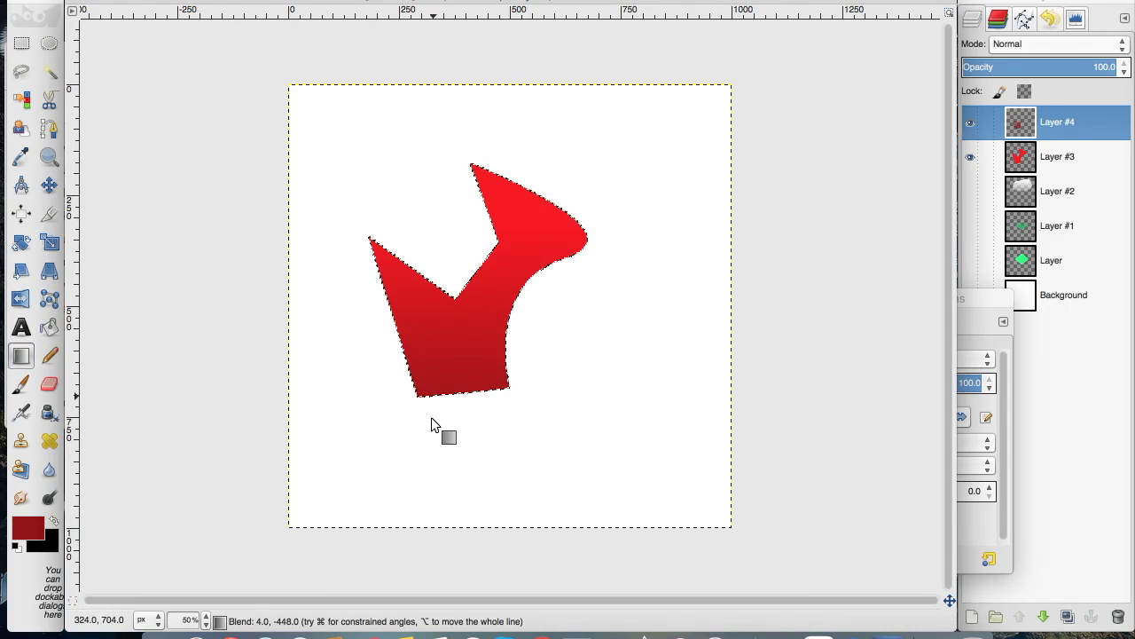
pyautogui.moveTo(431, 430); pyautogui.dragTo(433, 272)
# Step: Clear the selection and draw a closed curved path over the red shape's upper part
pyautogui.click(197, 12)
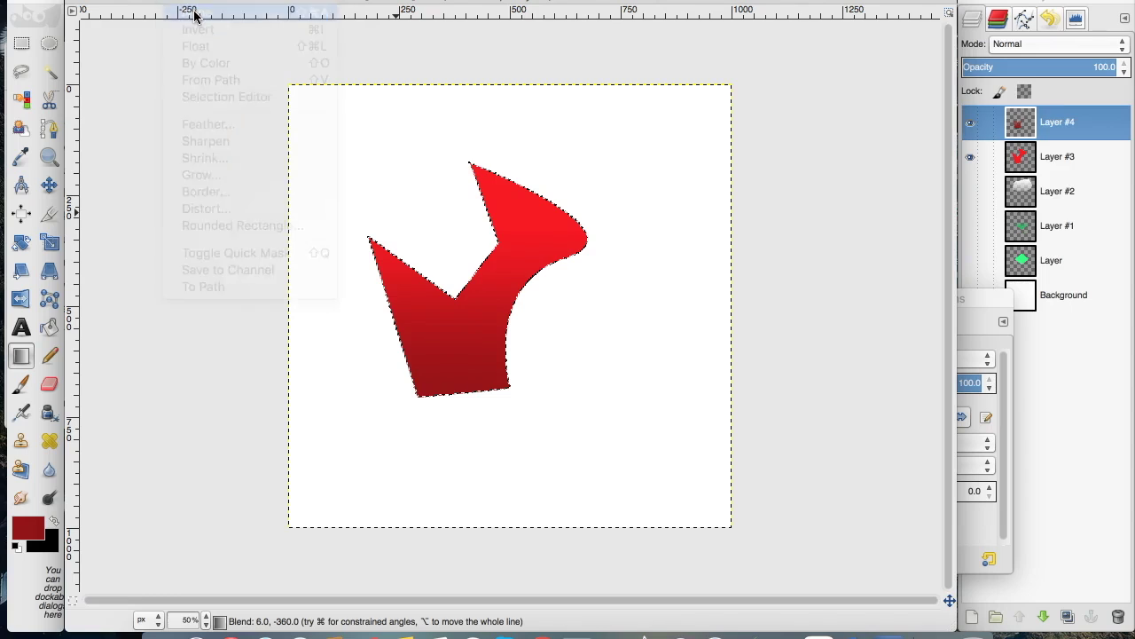
pyautogui.click(49, 129)
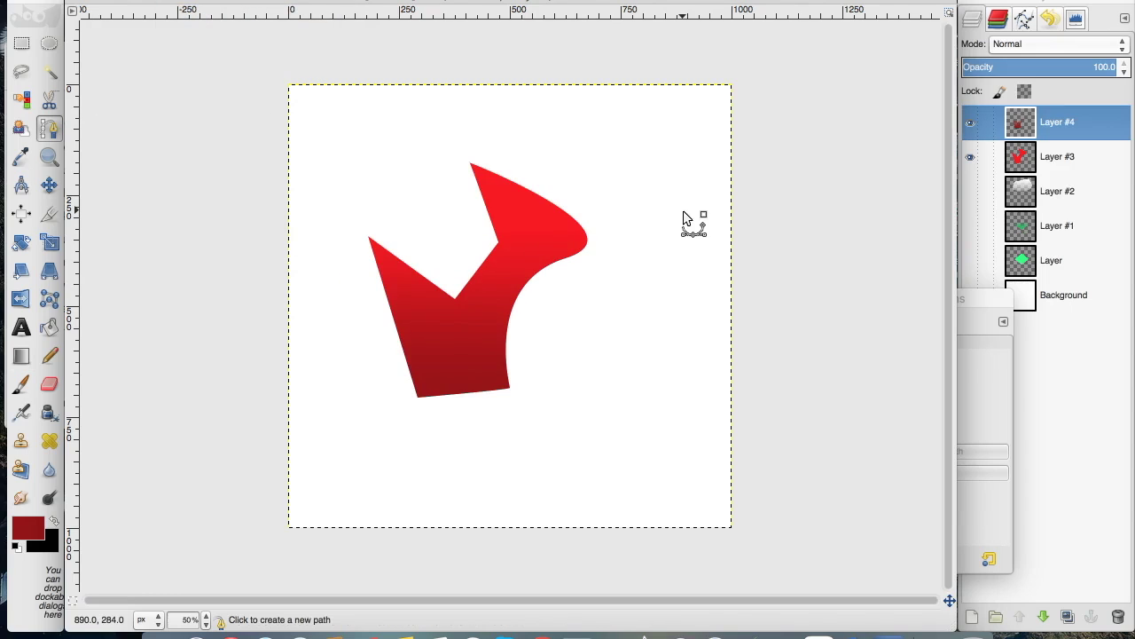
pyautogui.click(349, 263)
pyautogui.moveTo(564, 302); pyautogui.dragTo(676, 232)
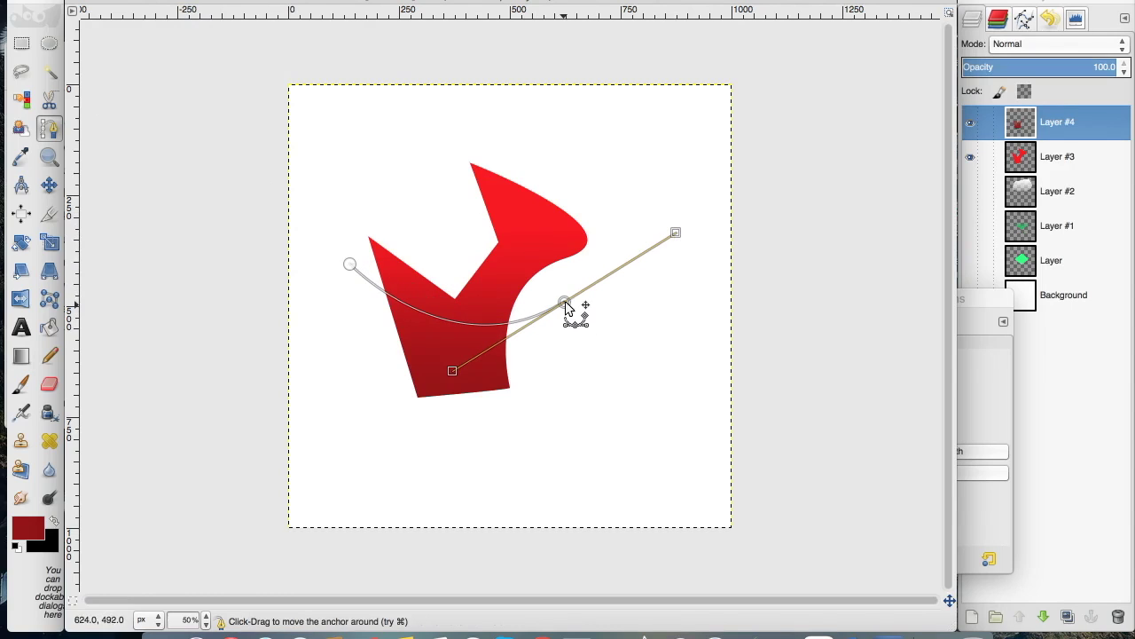
pyautogui.moveTo(566, 307); pyautogui.dragTo(586, 278)
pyautogui.moveTo(367, 115); pyautogui.dragTo(325, 187)
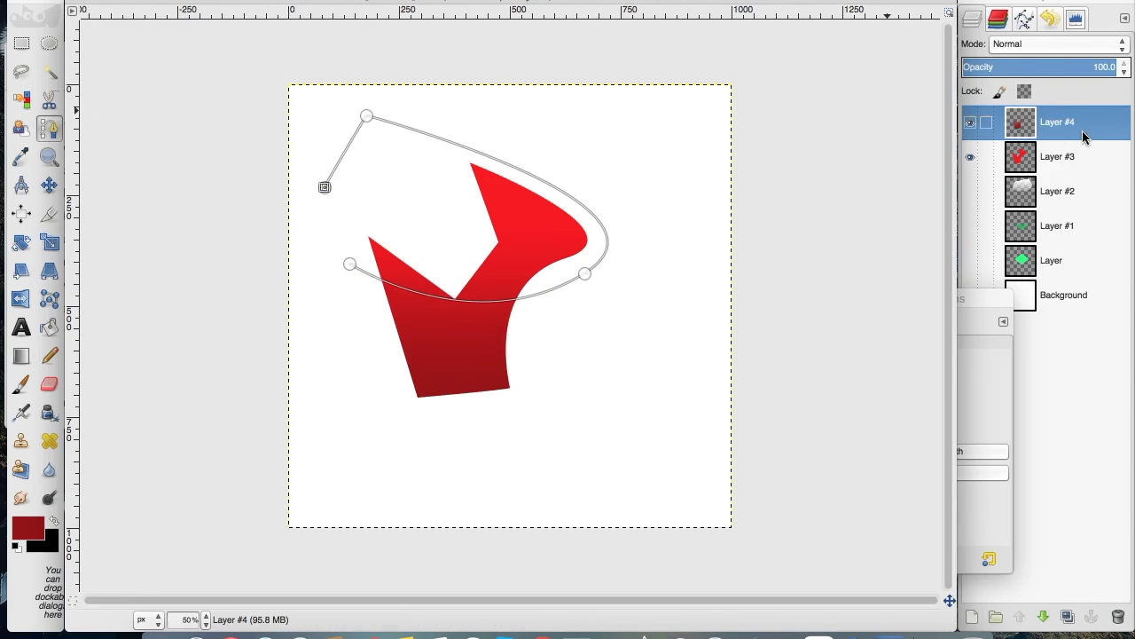
# Step: Turn the curved path into a selection and add a new layer, Layer #5
pyautogui.click(1023, 19)
pyautogui.rightClick(1018, 71)
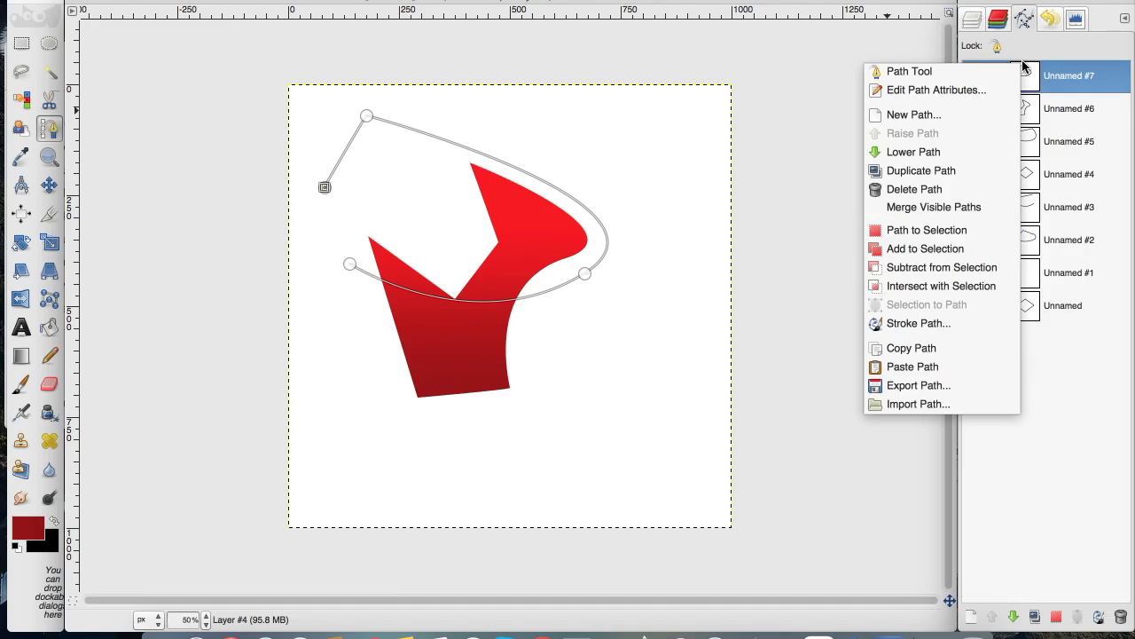
pyautogui.click(929, 247)
pyautogui.click(972, 18)
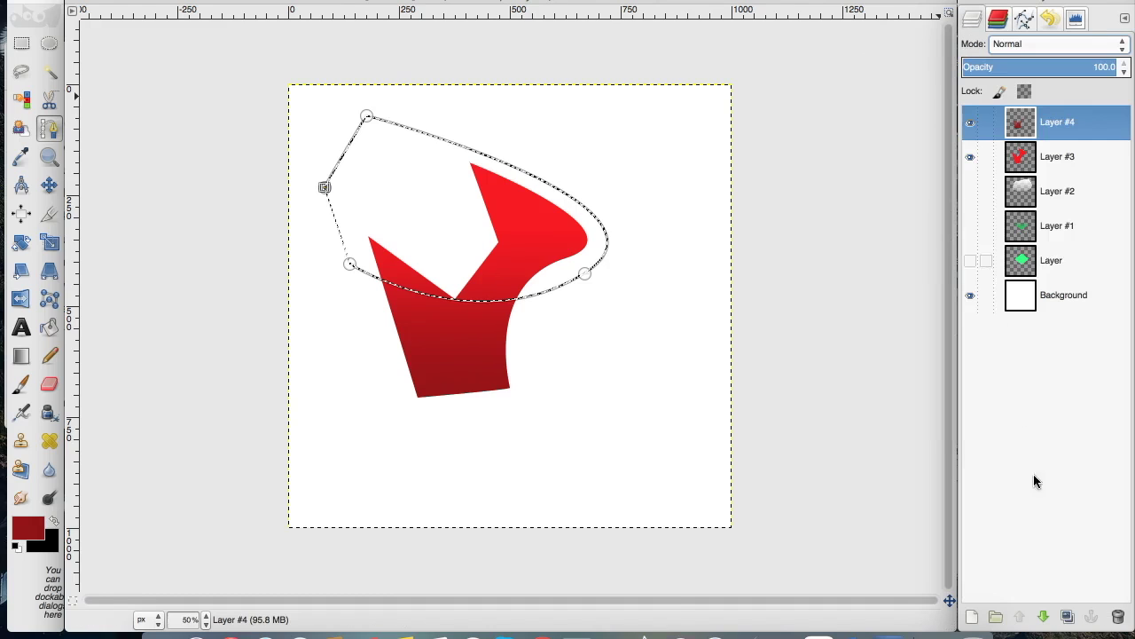
pyautogui.click(971, 617)
pyautogui.click(1059, 609)
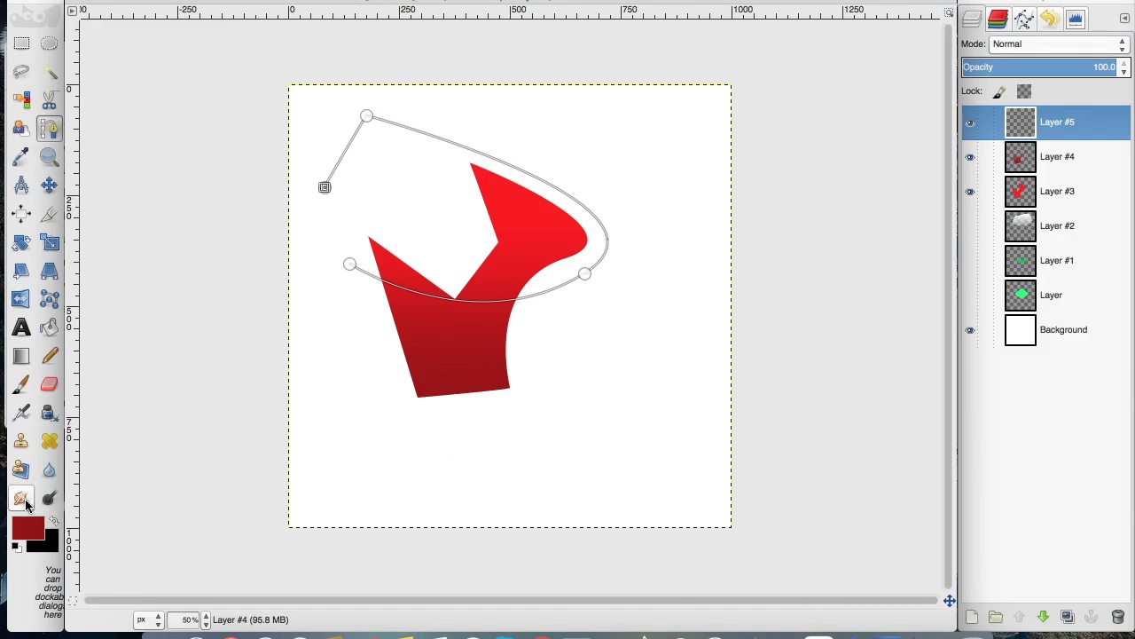
# Step: Set the foreground colour to white
pyautogui.click(28, 529)
pyautogui.click(260, 183)
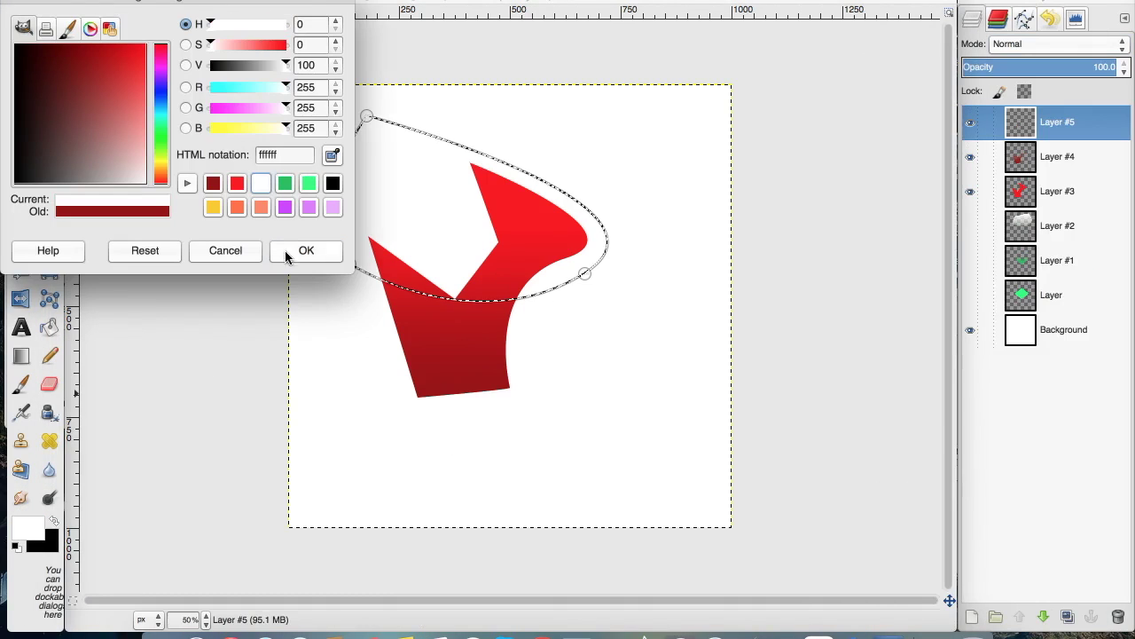
pyautogui.click(284, 250)
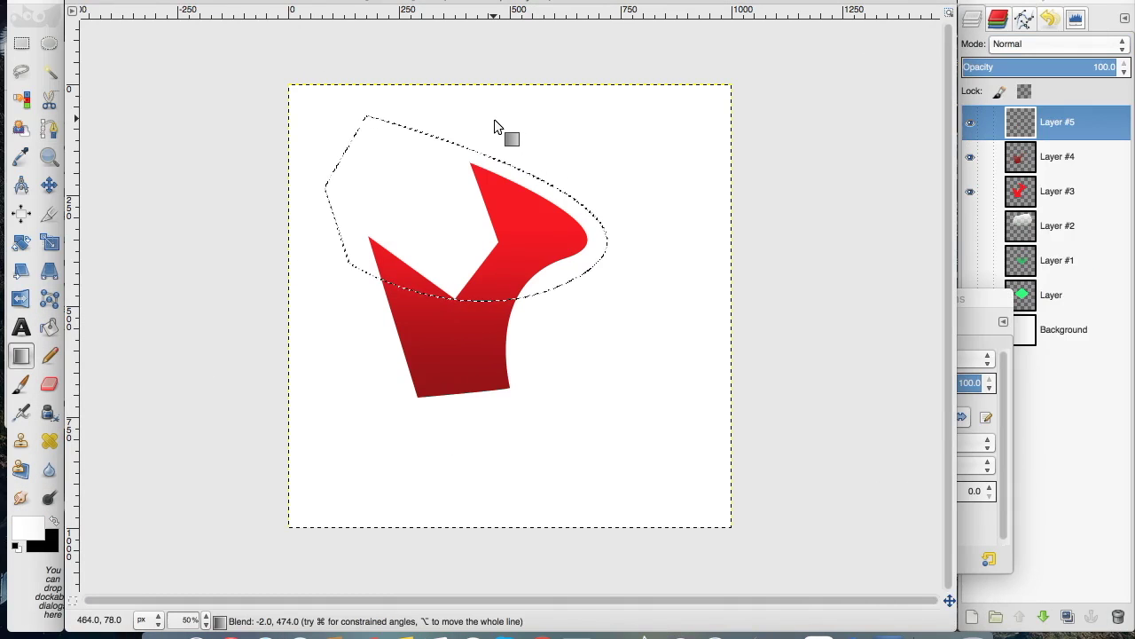
# Step: Fill the selection with a white-to-transparent gradient from the top, deselect, and set Layer #5 to about 35% opacity
pyautogui.moveTo(494, 119); pyautogui.dragTo(487, 318)
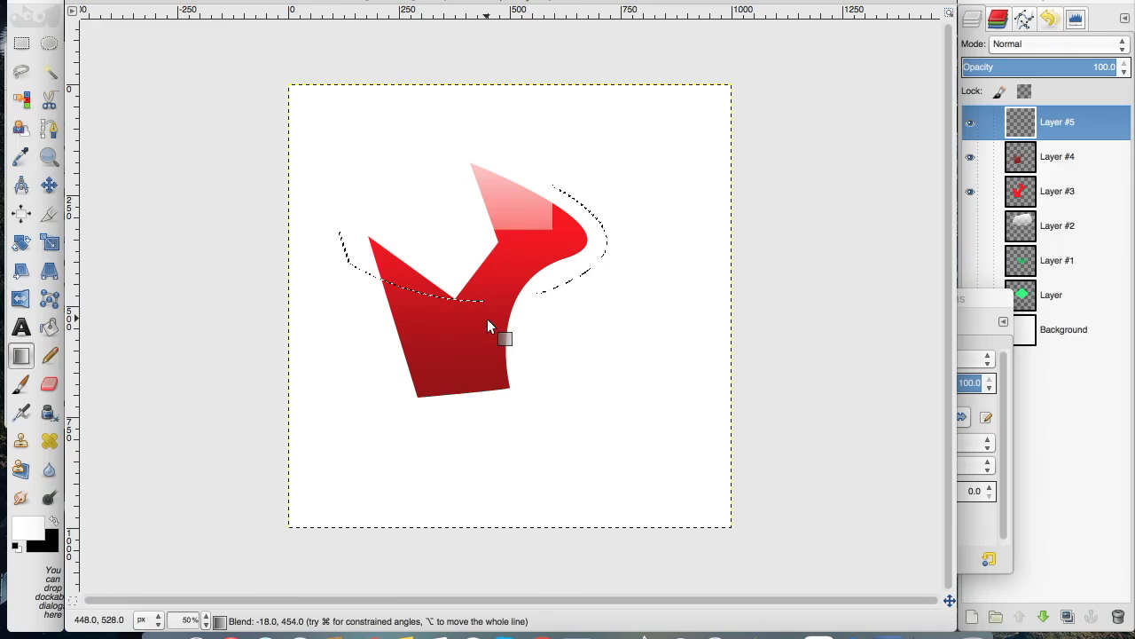
pyautogui.moveTo(512, 119); pyautogui.dragTo(510, 409)
pyautogui.click(182, 0)
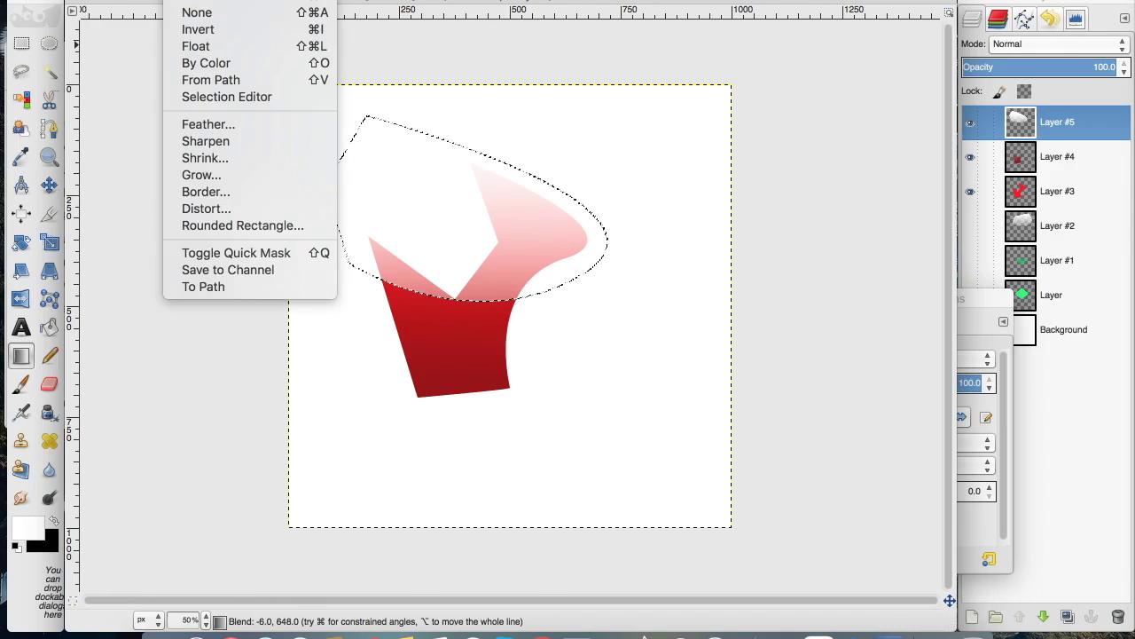
pyautogui.click(197, 13)
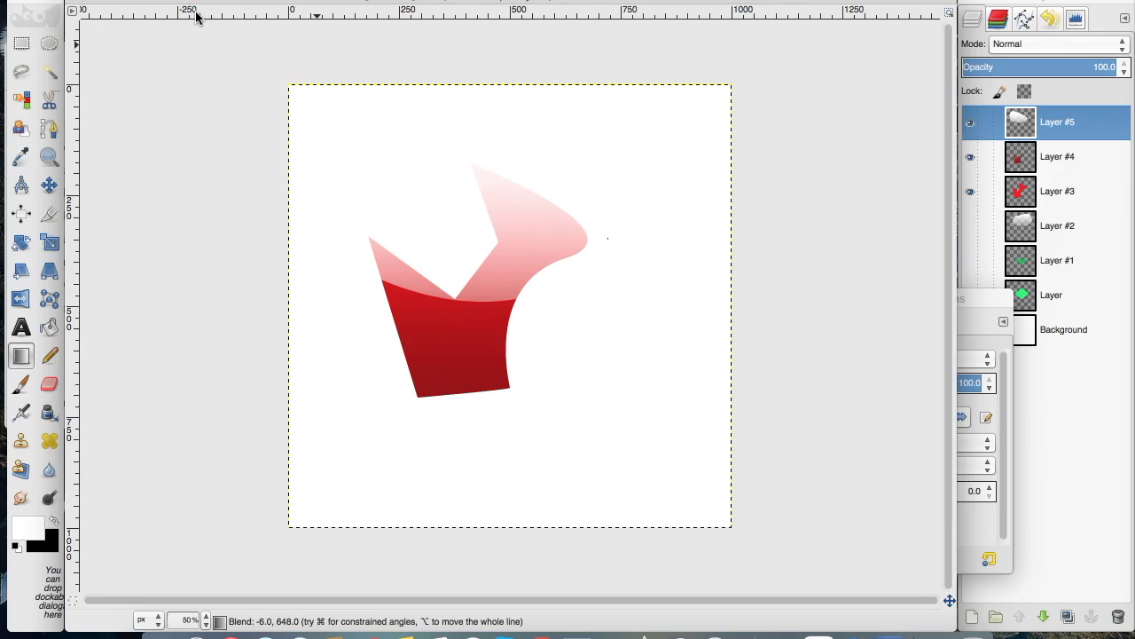
pyautogui.click(1029, 69)
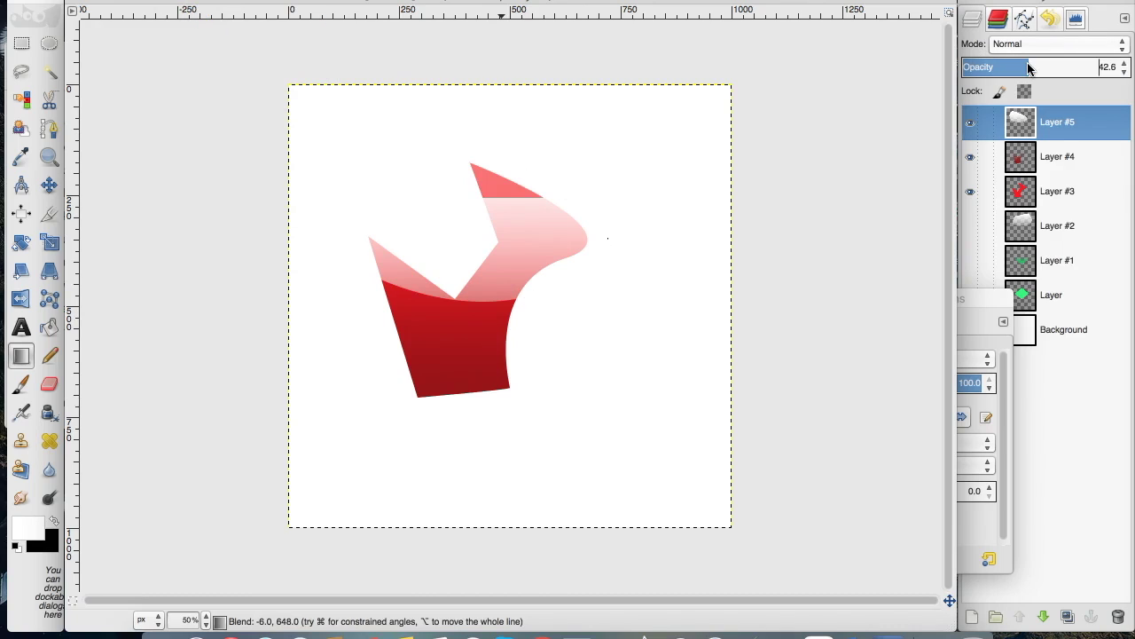
pyautogui.click(1102, 330)
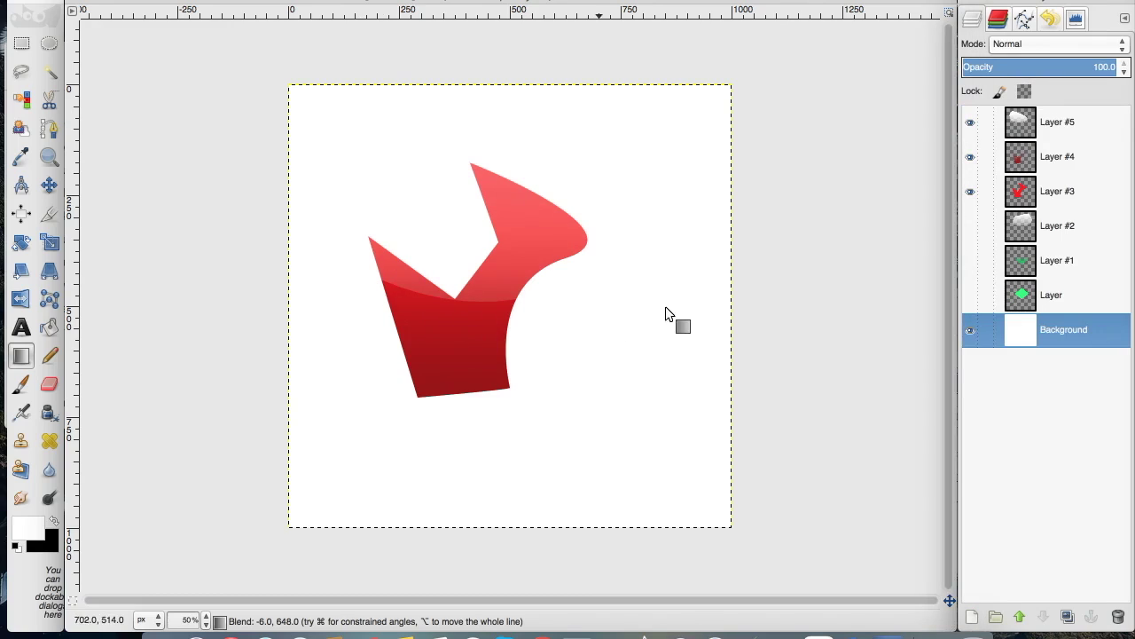